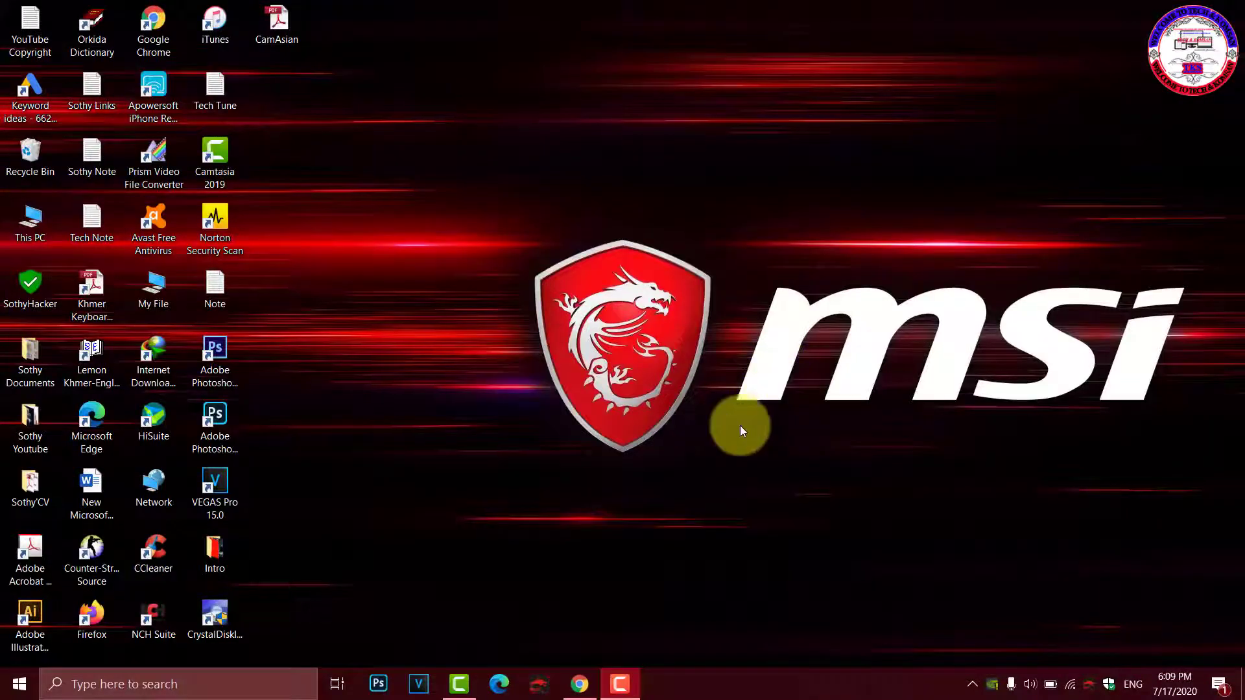
Step: Open Google Chrome and run a Google search for "nox player"
click(580, 684)
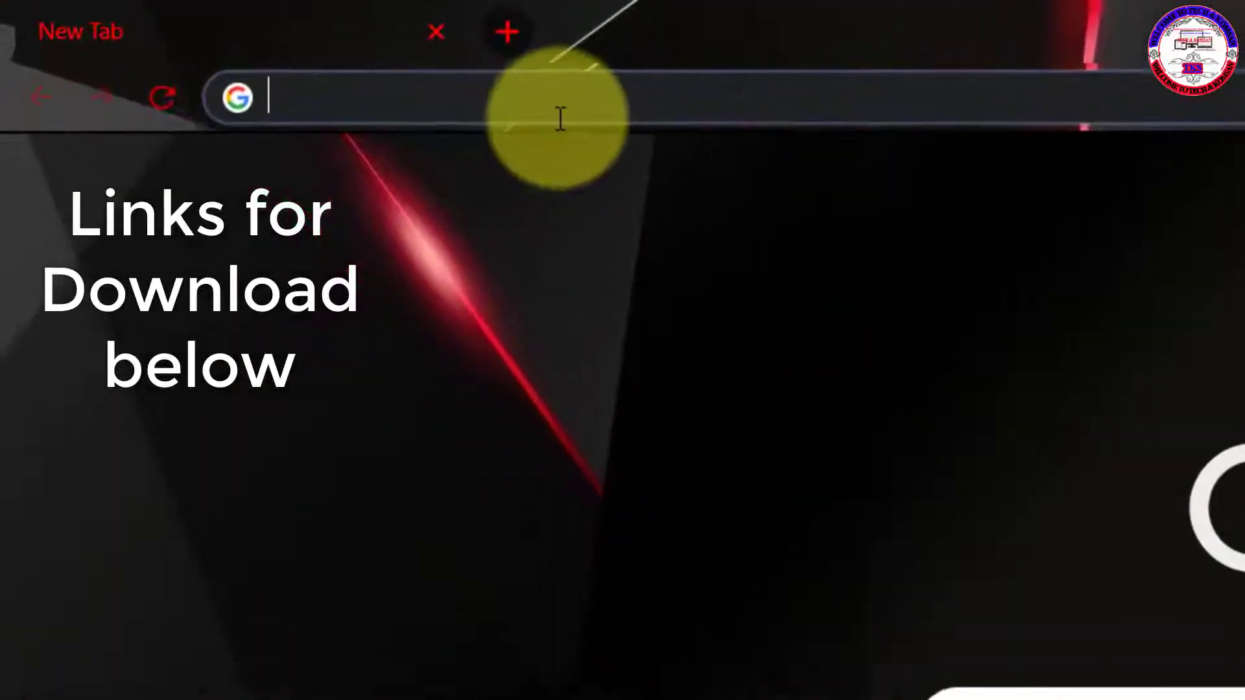
click(567, 104)
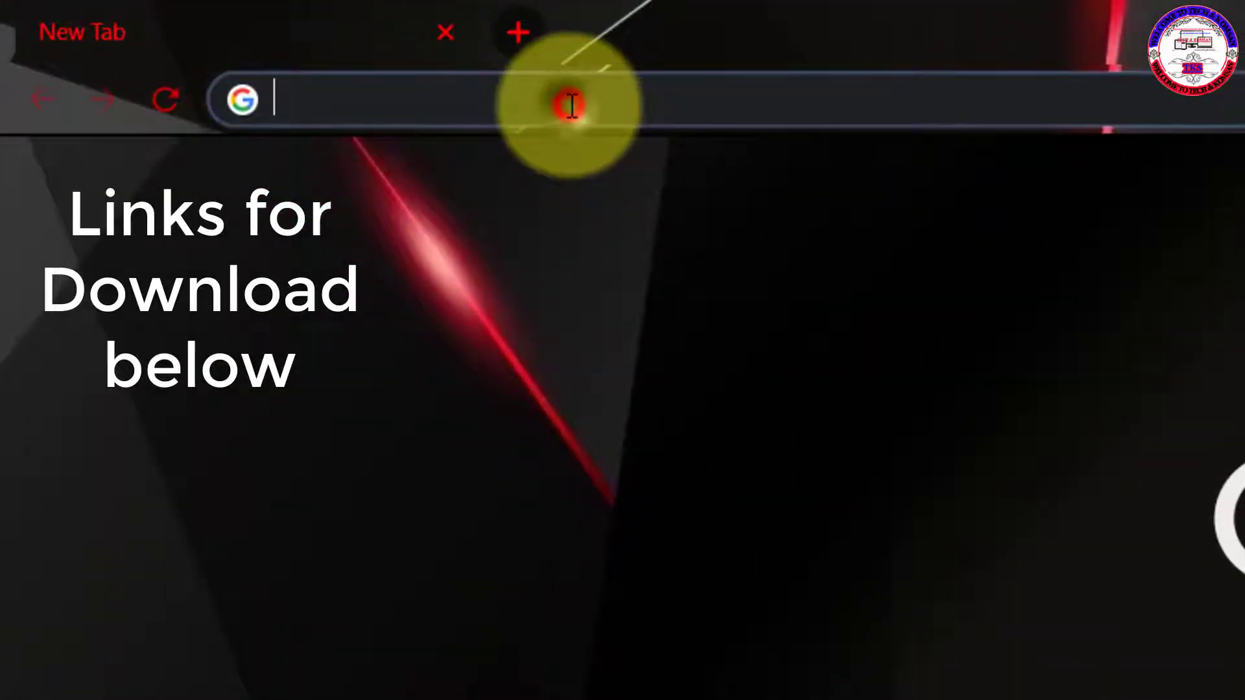
text(nox )
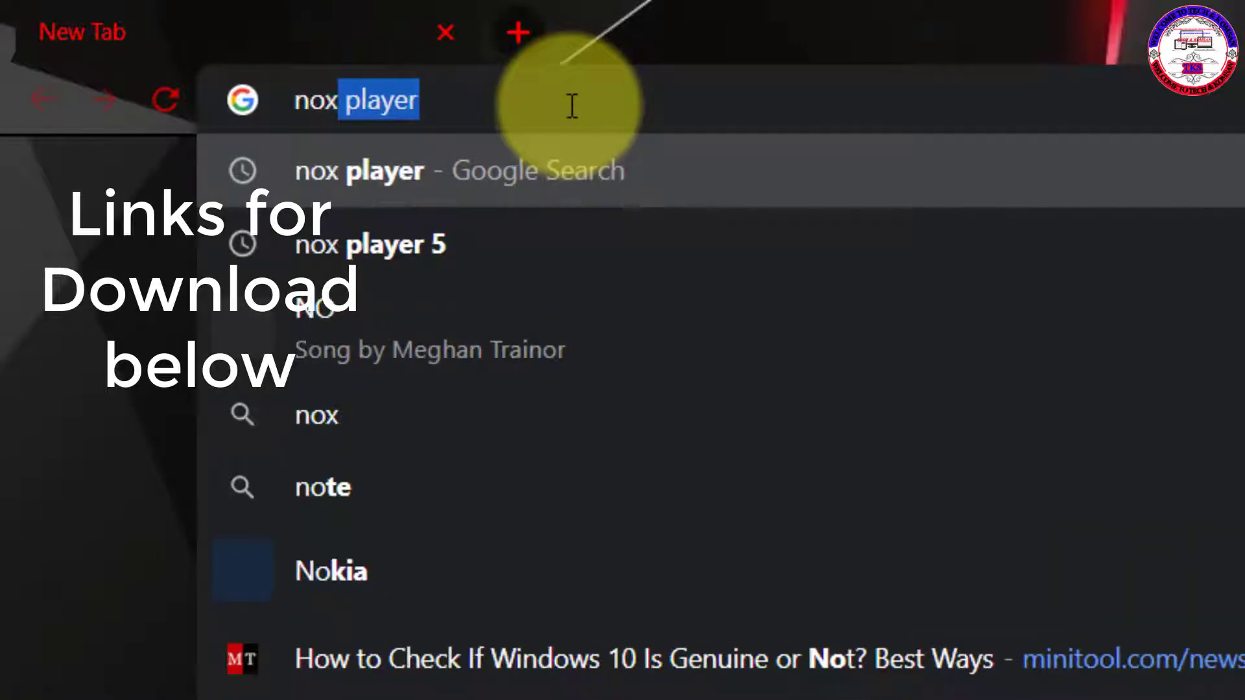
text(player)
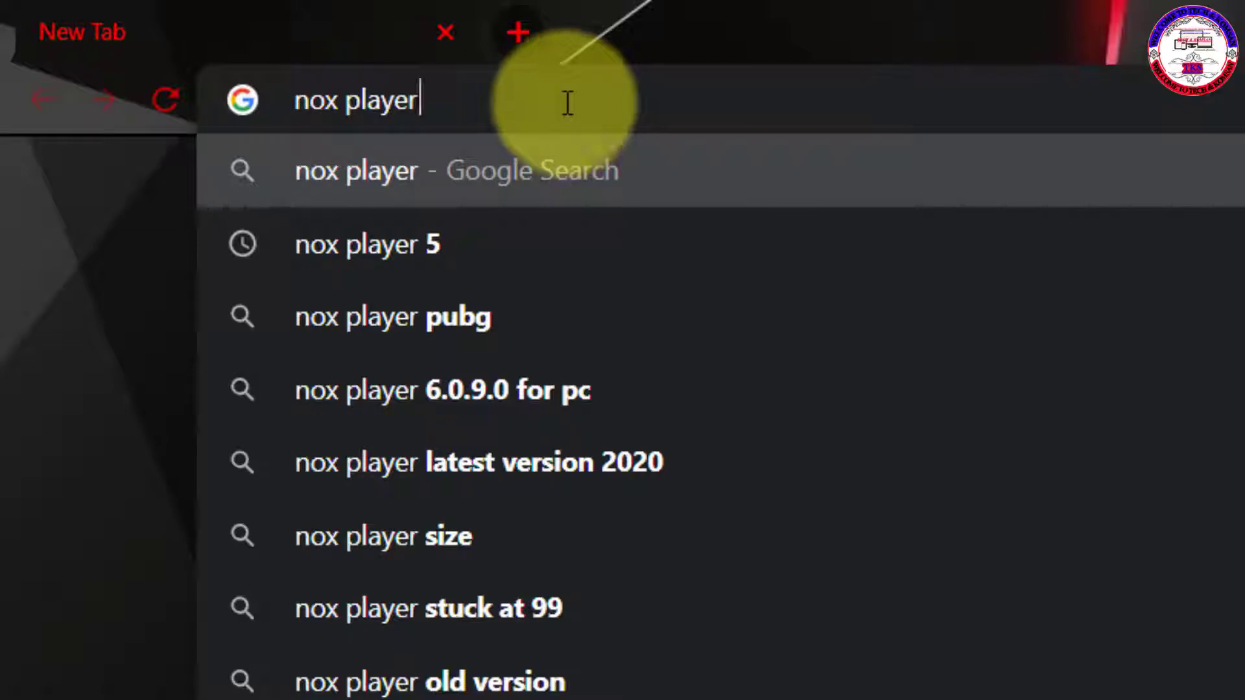
double_click(617, 91)
drag(617, 91, 261, 84)
click(496, 101)
drag(555, 102, 295, 97)
click(528, 101)
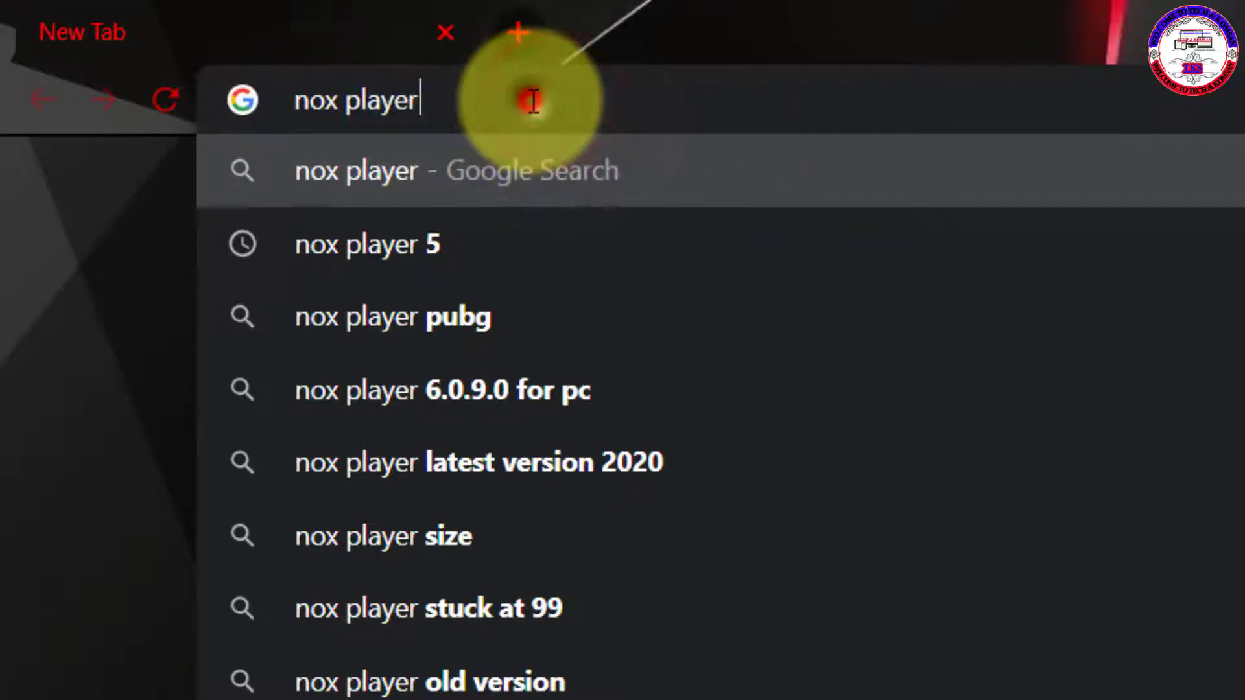
key(Return)
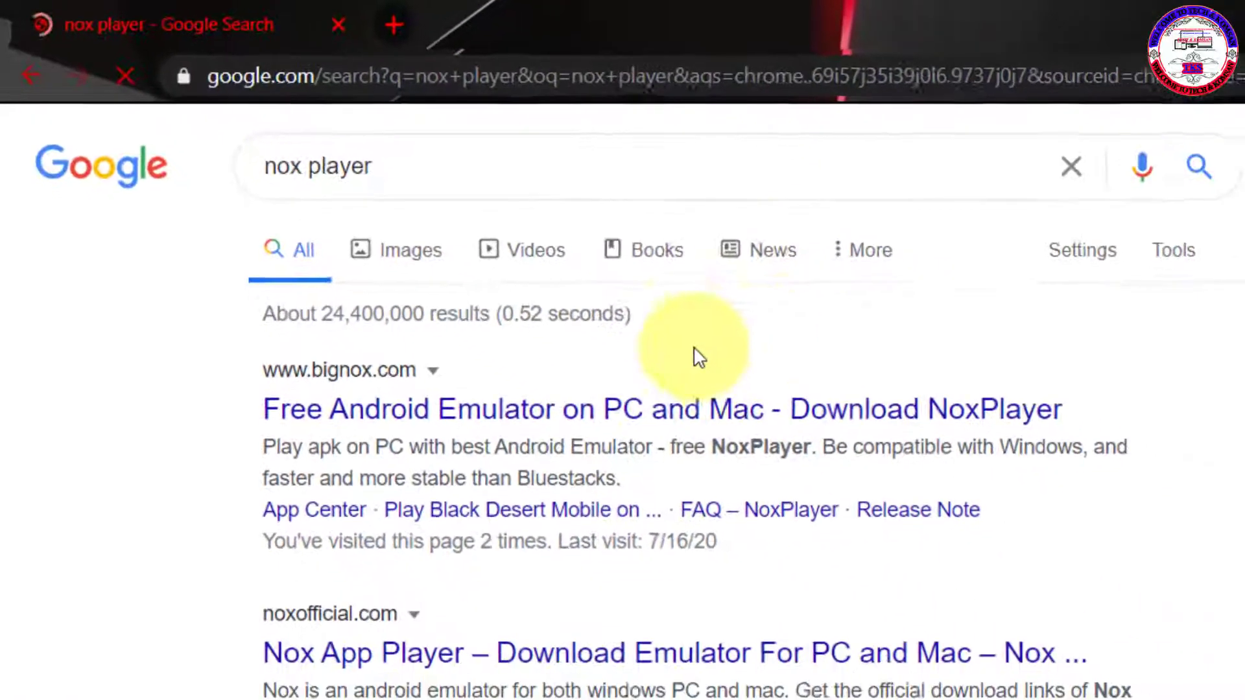
Step: Open the bignox.com search result "Free Android Emulator on PC and Mac - Download NoxPlayer"
click(209, 409)
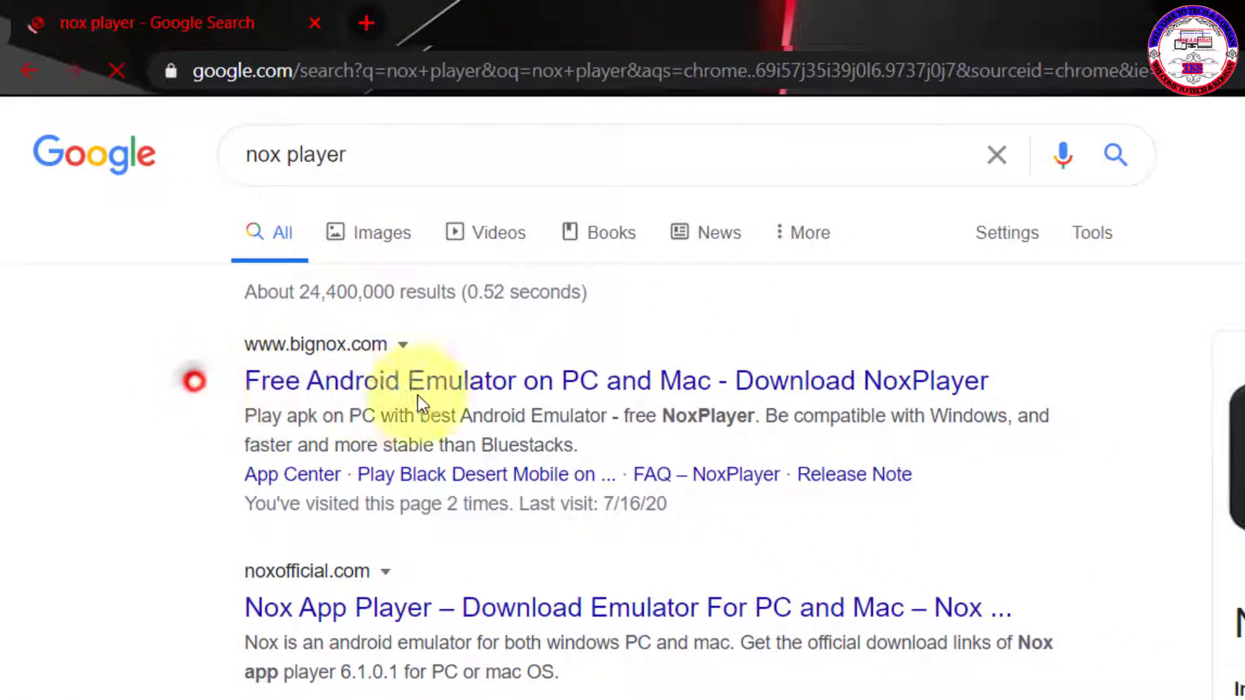
drag(420, 401, 1011, 393)
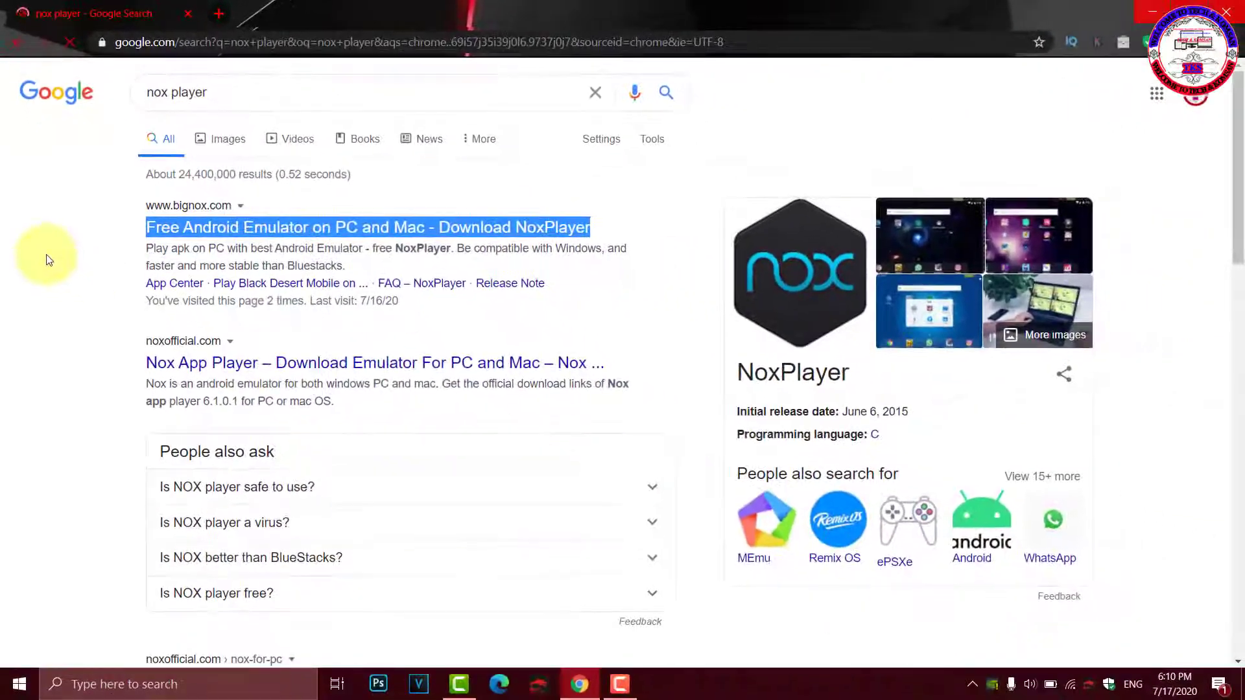
click(77, 233)
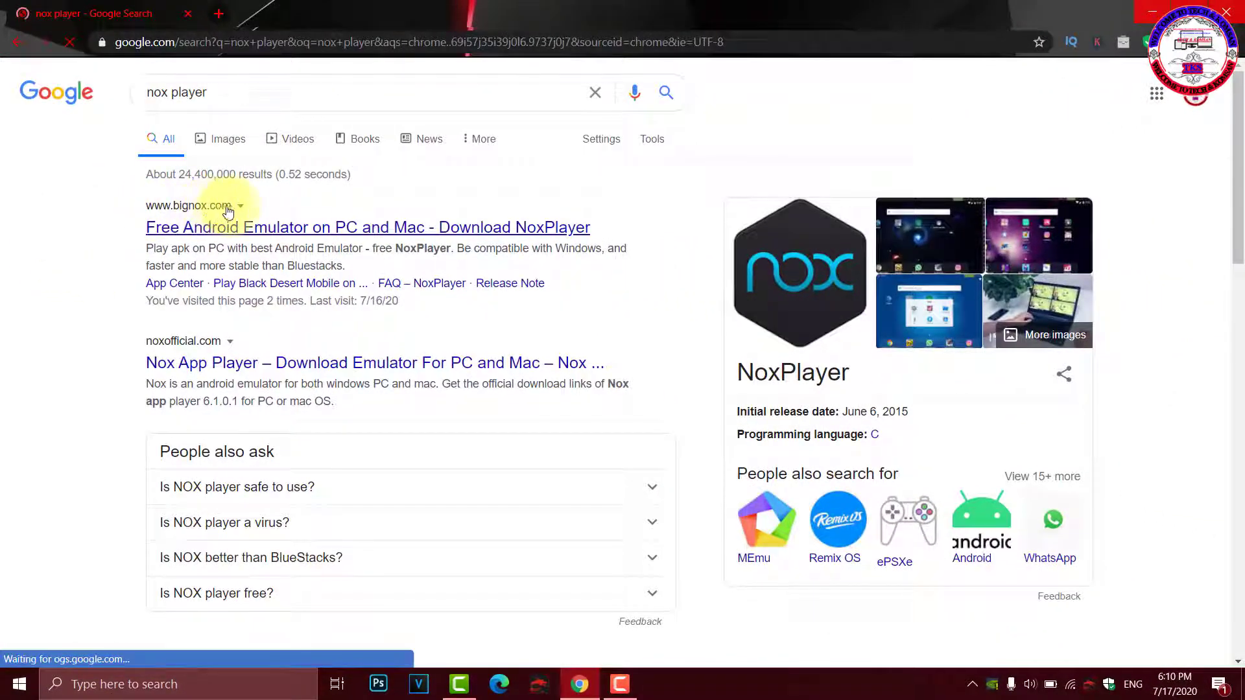
click(246, 231)
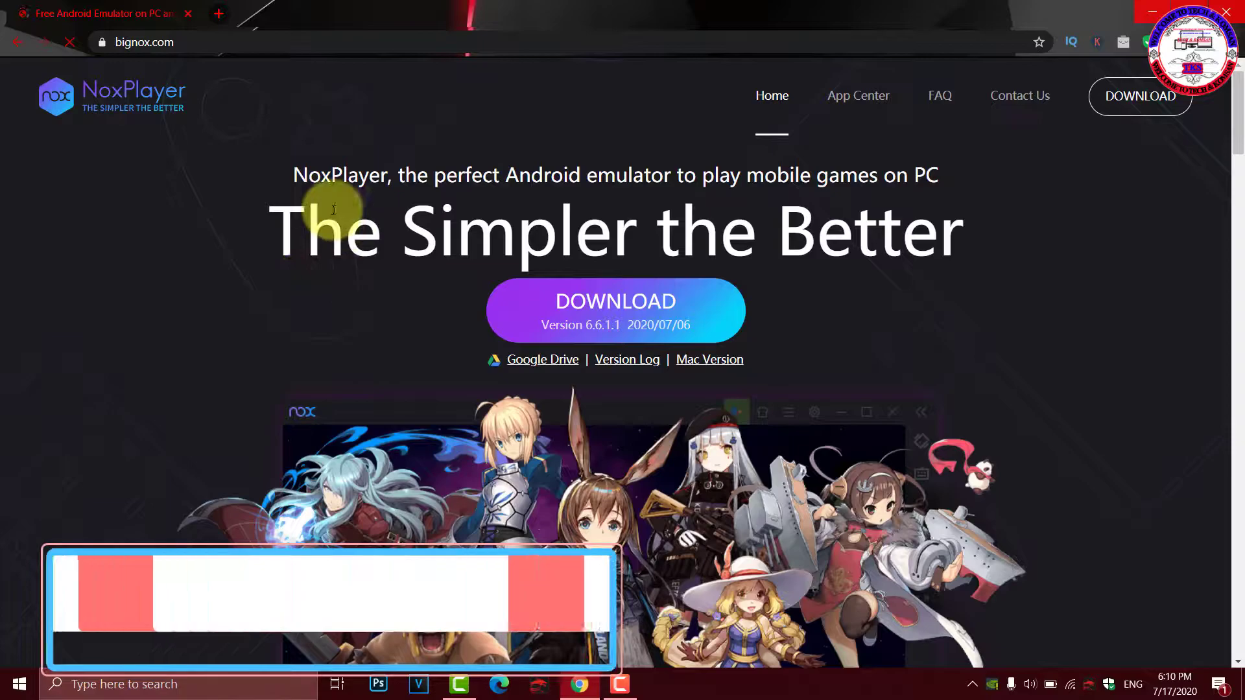
drag(433, 175, 959, 216)
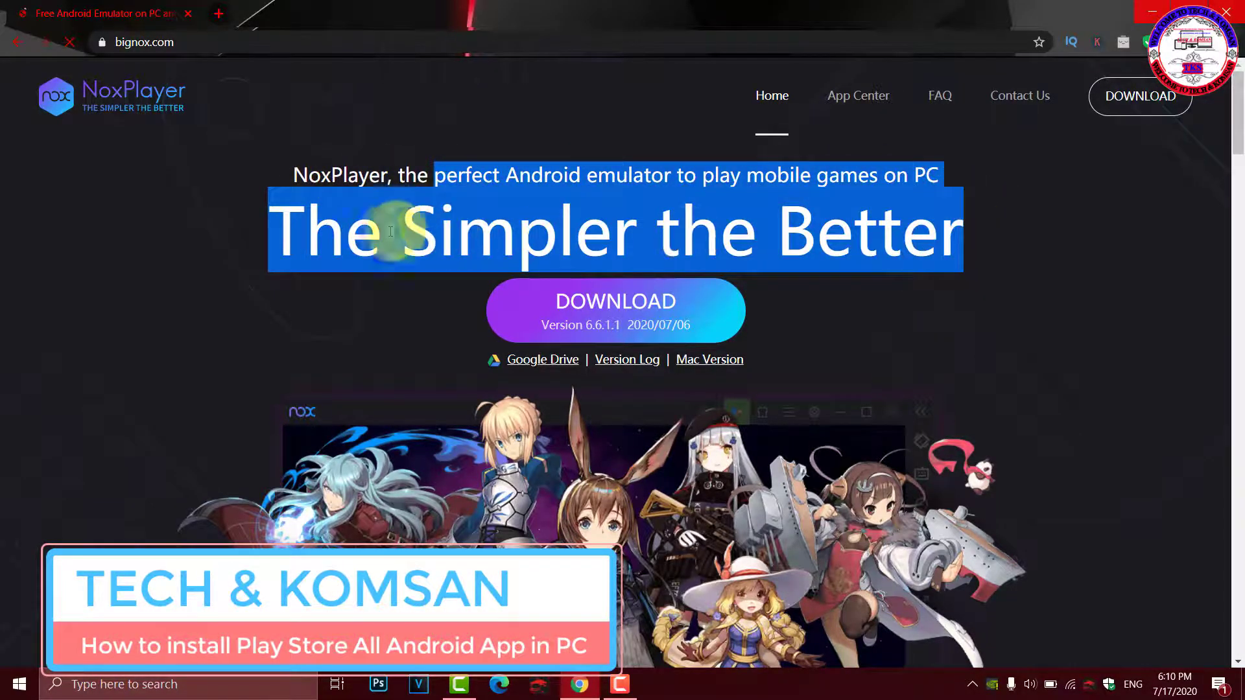
click(1112, 323)
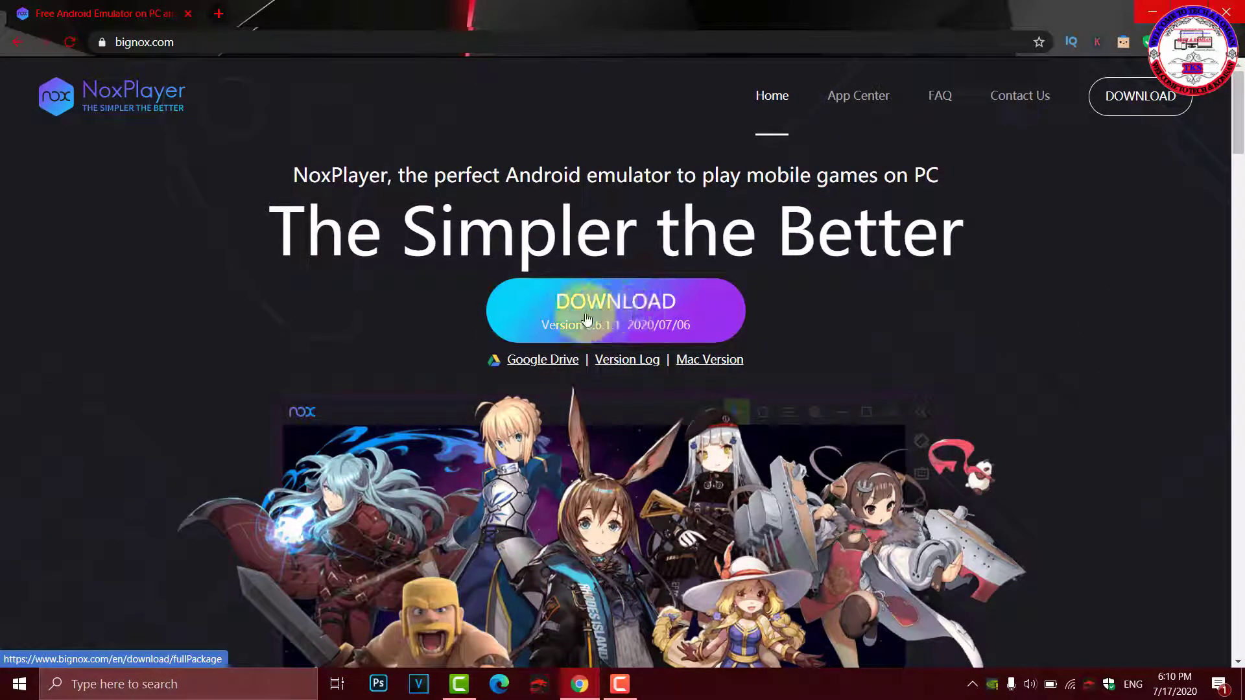
Step: Start downloading the NoxPlayer 6.6.1.1 installer, pausing and cancelling the download
click(630, 306)
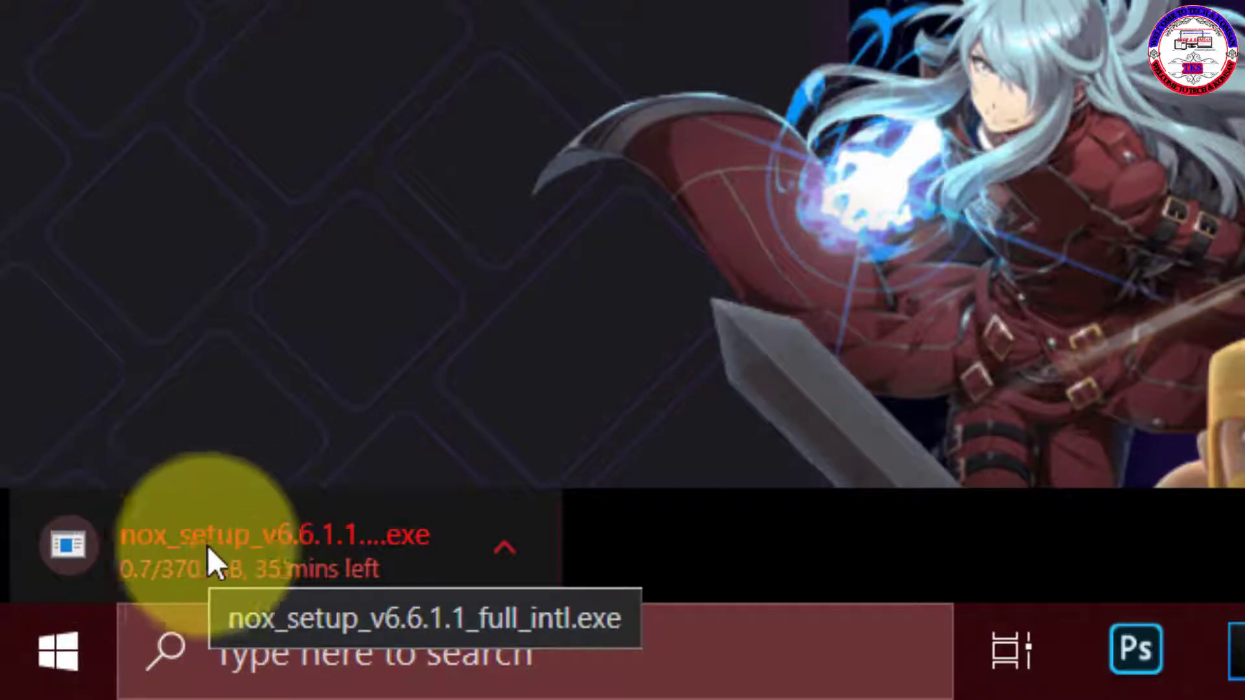
click(504, 549)
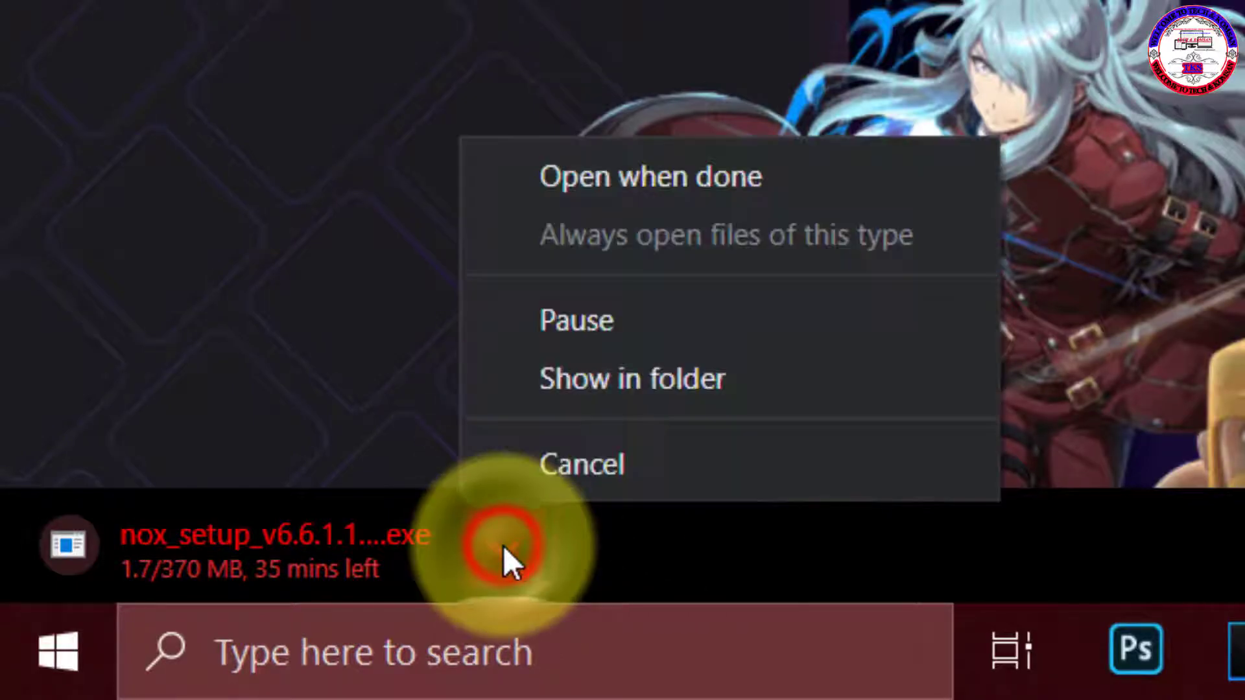
click(588, 317)
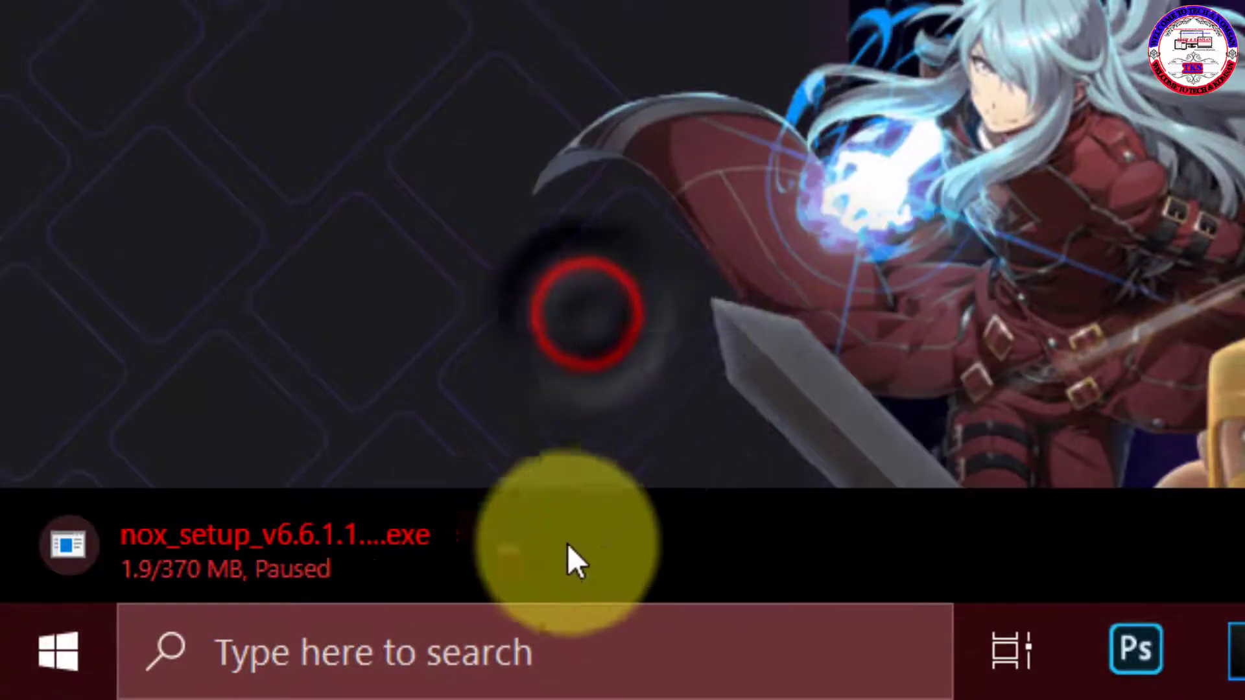
click(503, 551)
click(572, 492)
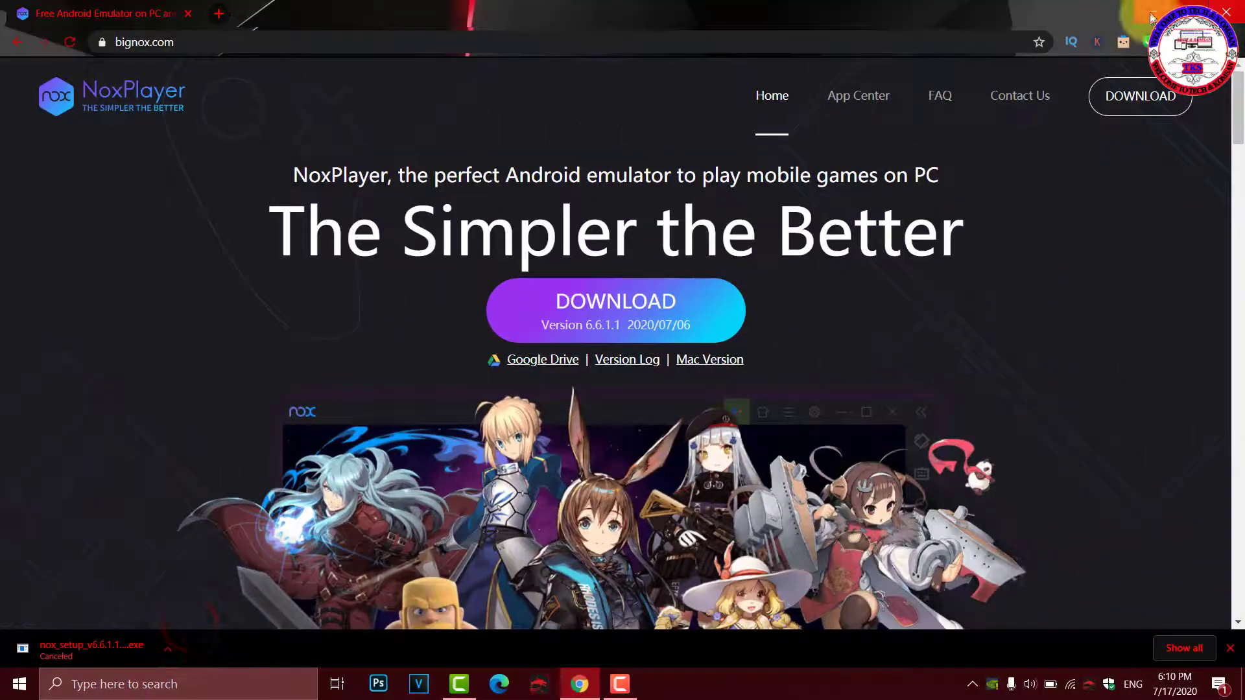
Step: Minimize the browser and run the nox_setup_v6.6.1.1_full_intl installer from the Programe folder on drive D
click(1151, 9)
right_click(710, 180)
click(783, 233)
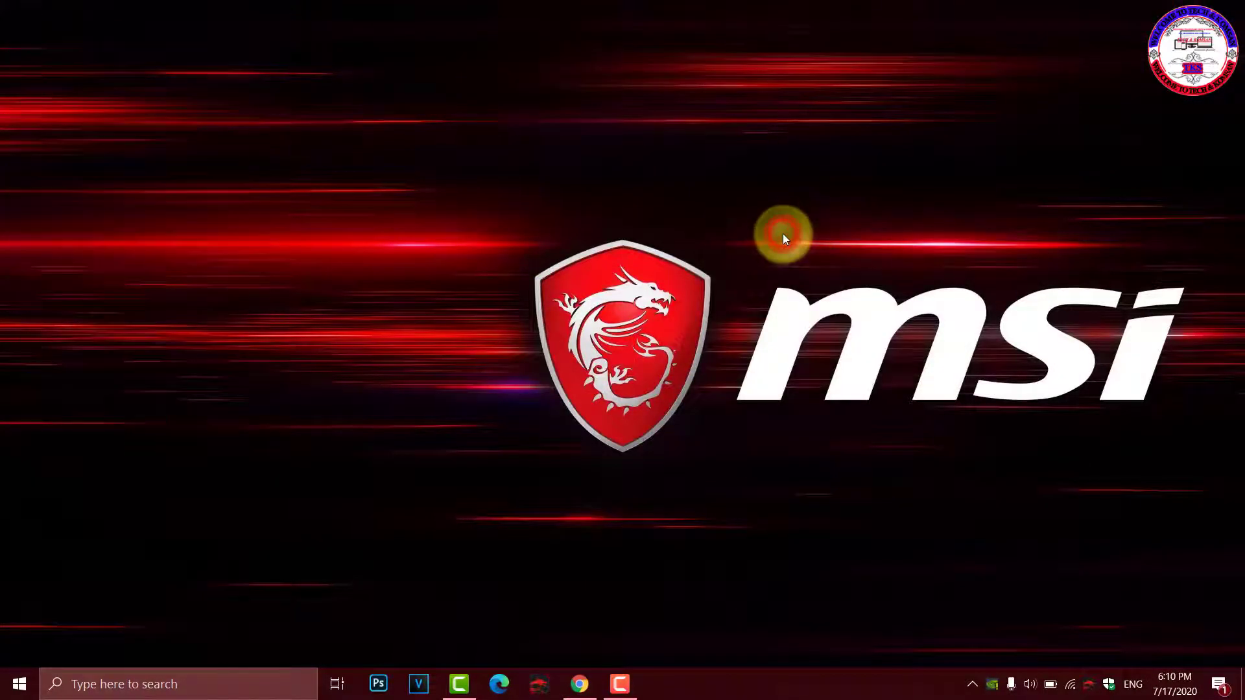
key(super+e)
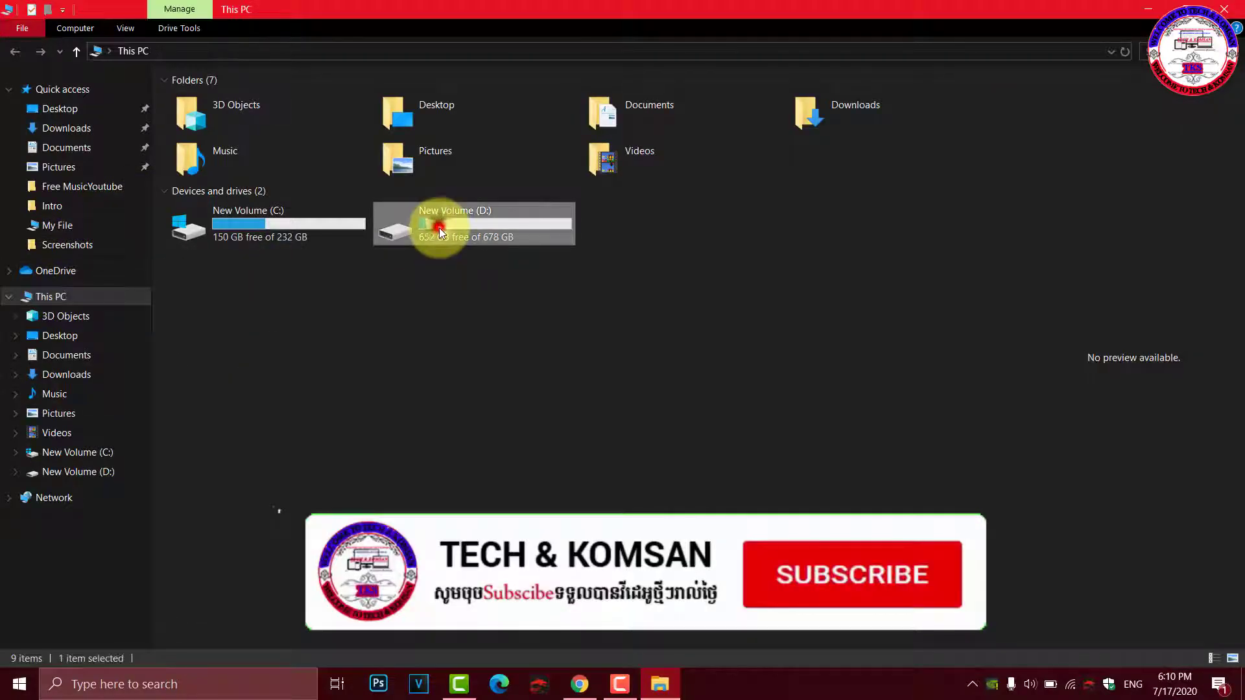
double_click(438, 228)
click(218, 192)
double_click(218, 190)
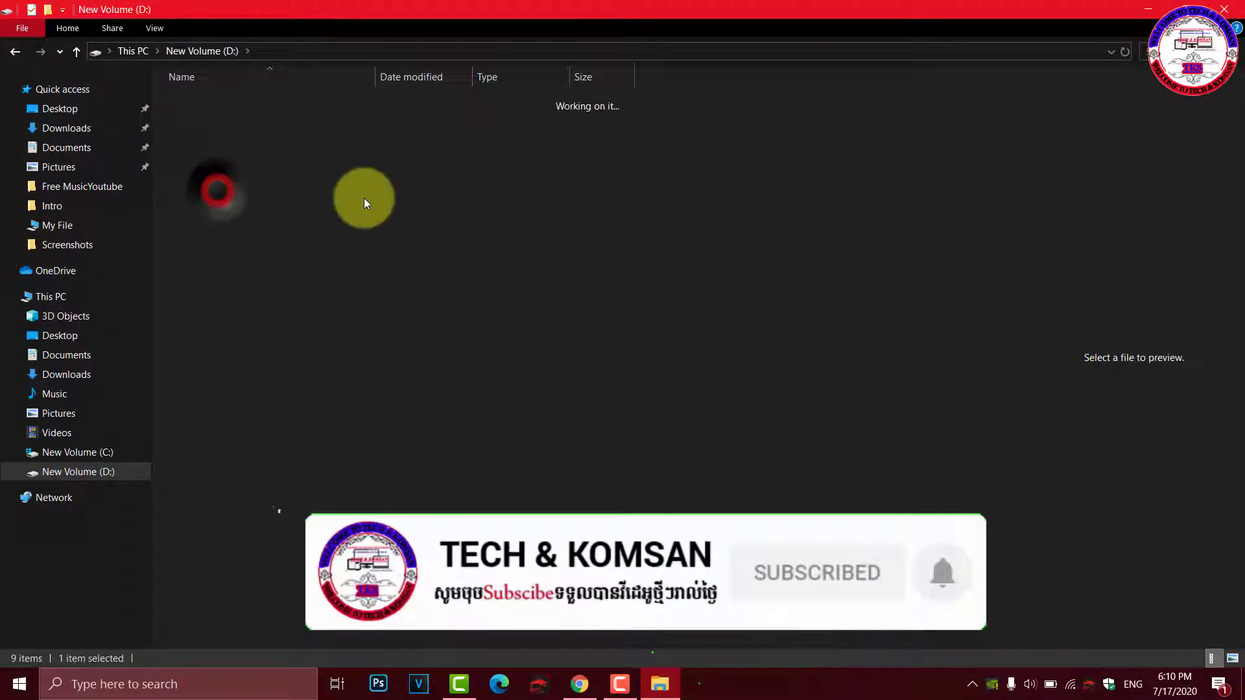
click(220, 312)
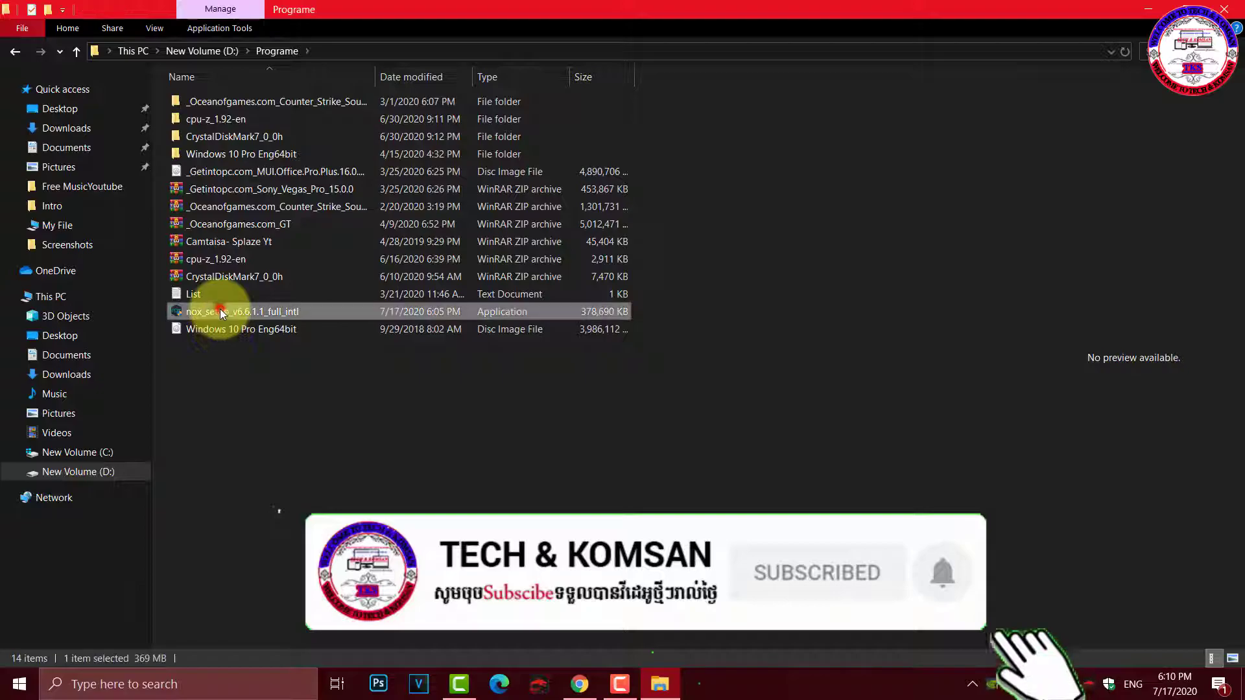
double_click(257, 310)
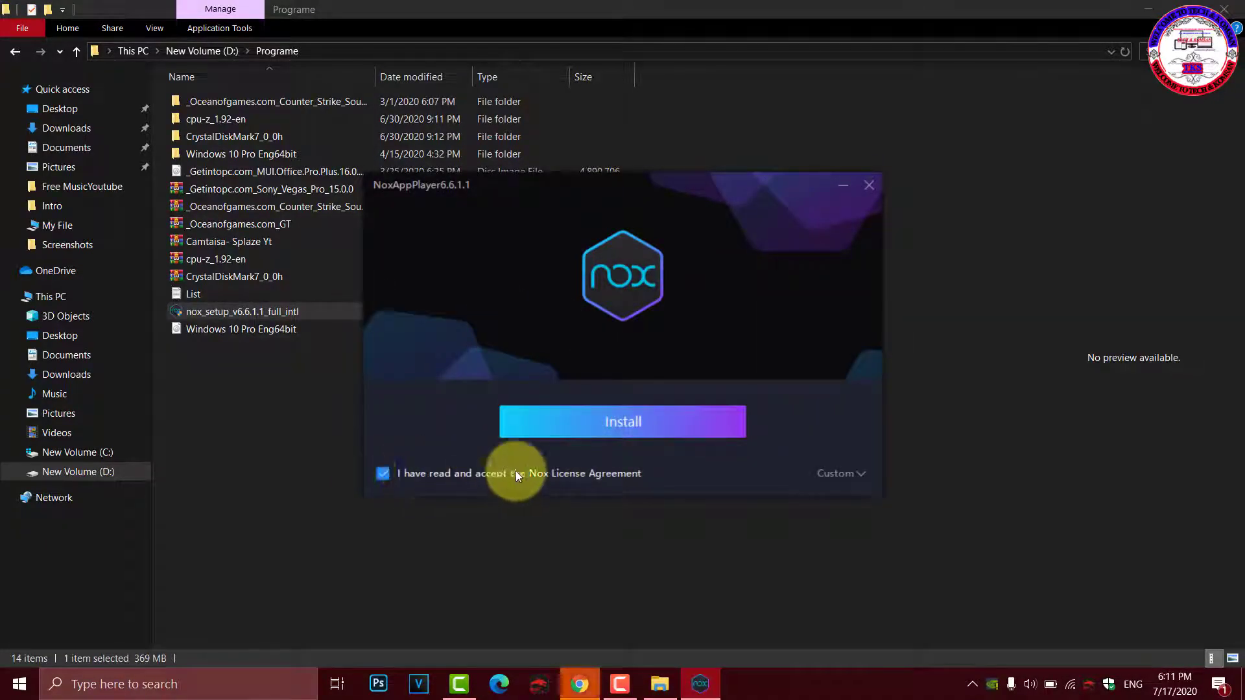
Step: Install NoxPlayer 6.6.1.1 with the license agreement accepted, disconnecting the computer from Wi-Fi during the installation
click(612, 423)
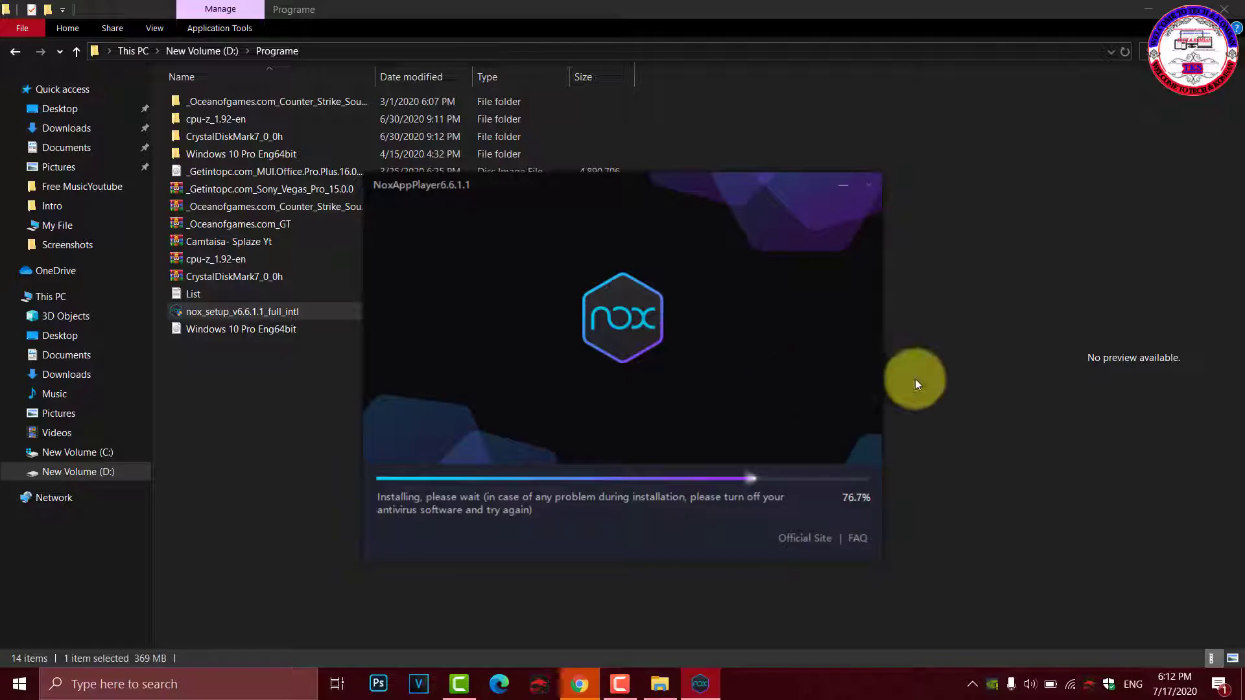
click(1073, 688)
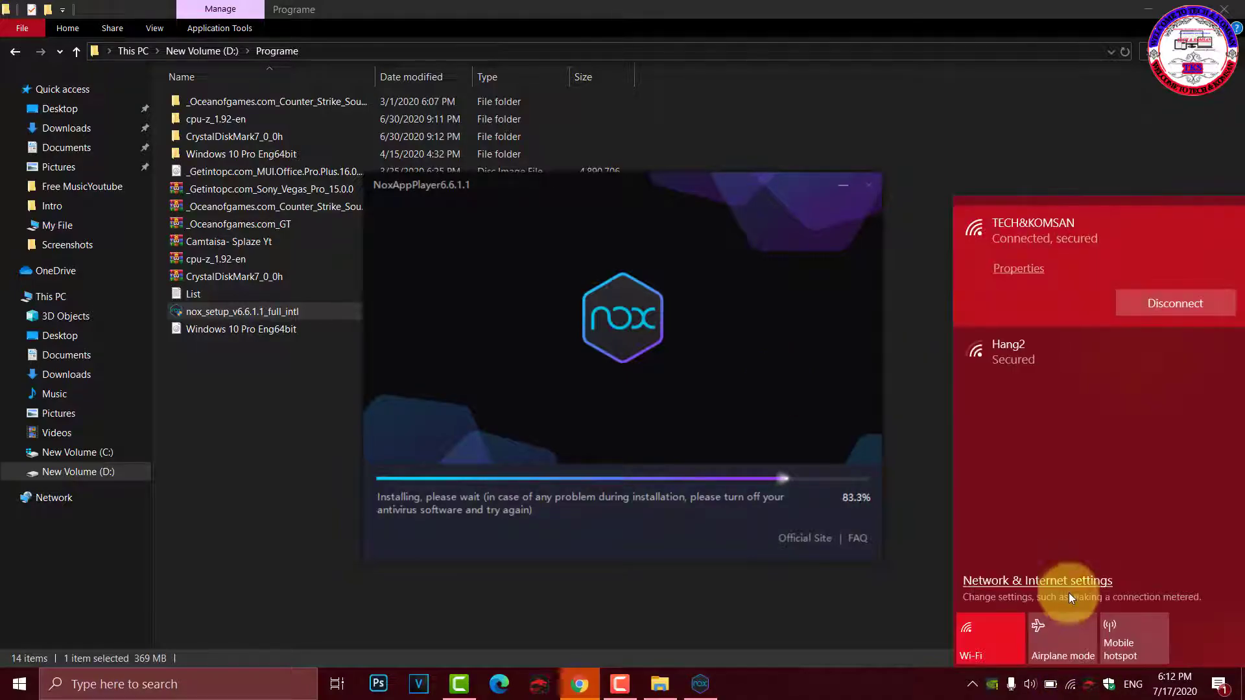
click(1167, 320)
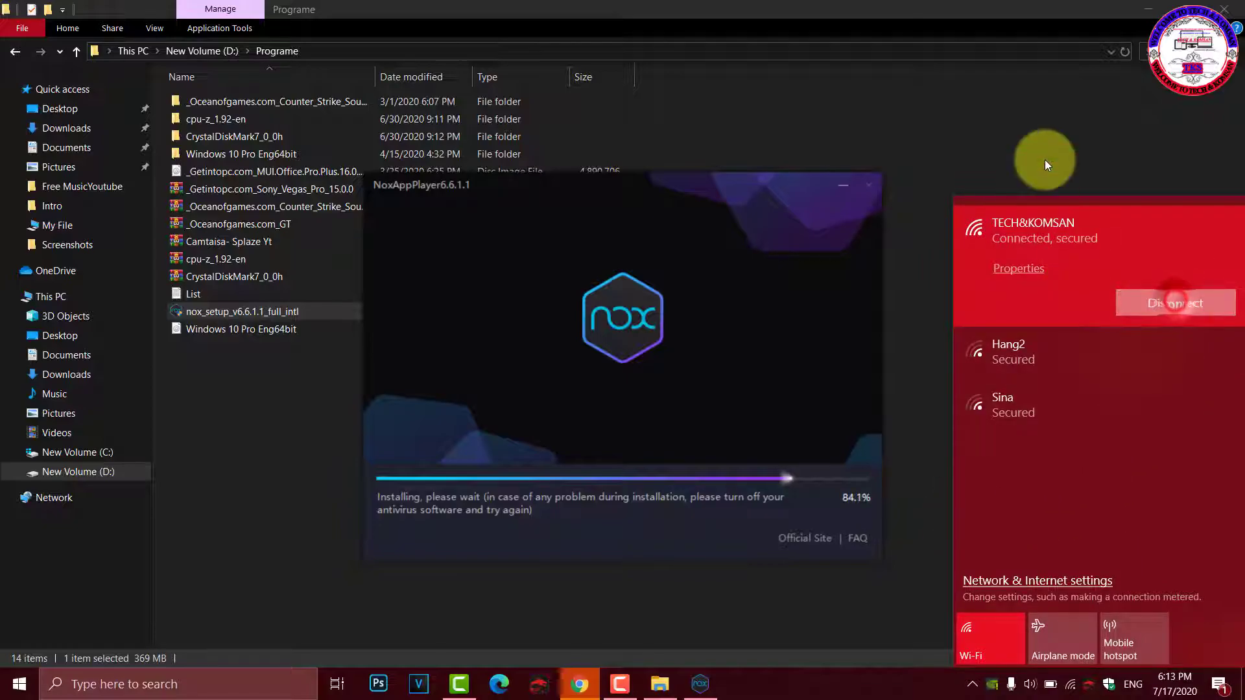
click(720, 669)
click(718, 676)
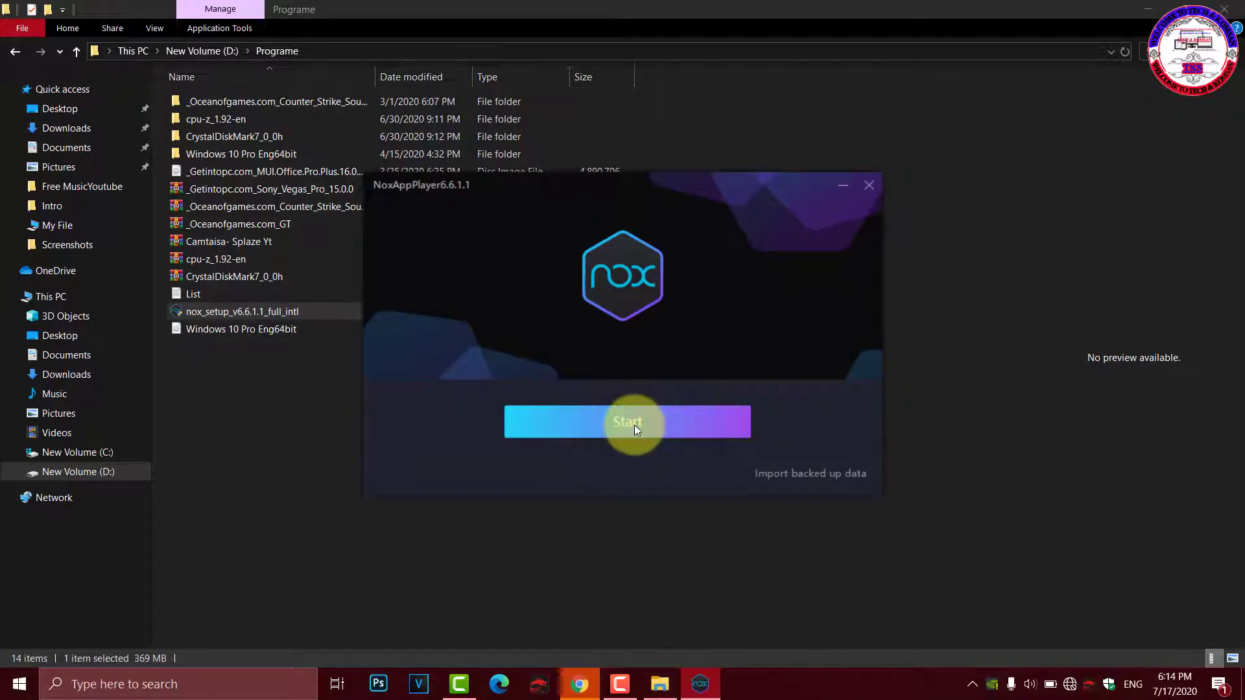
Step: Start NoxPlayer from the finished installer and reconnect the computer to Wi-Fi
click(625, 425)
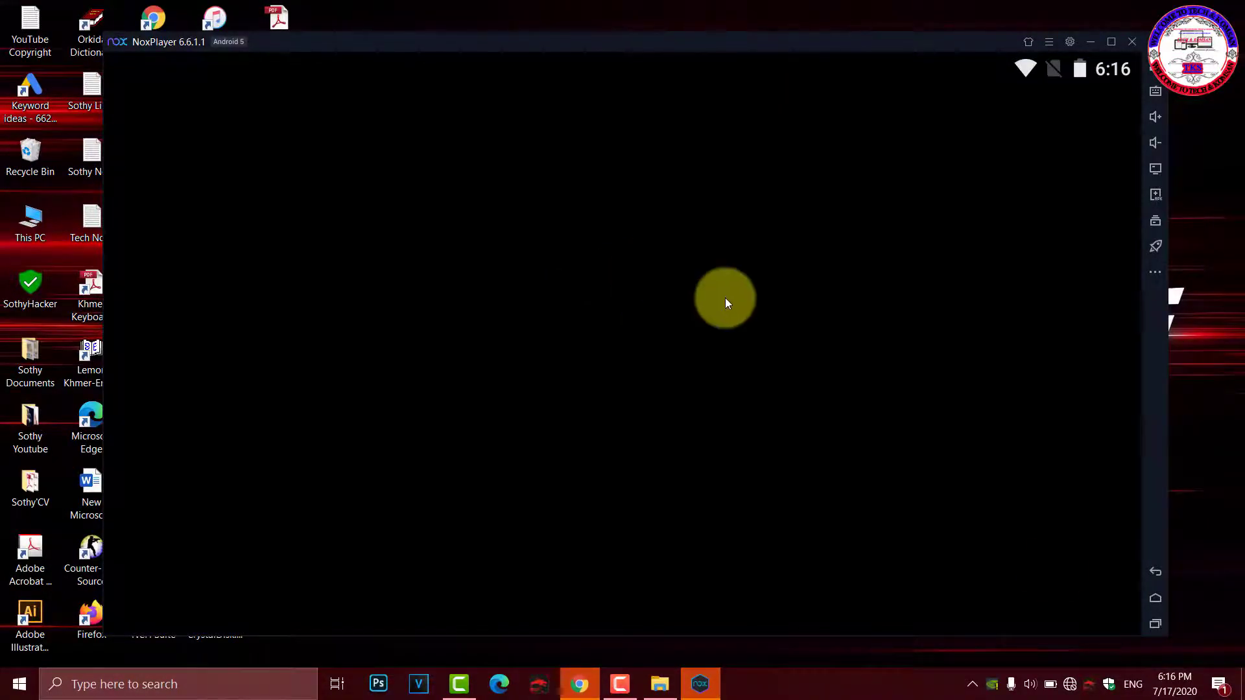
click(1070, 684)
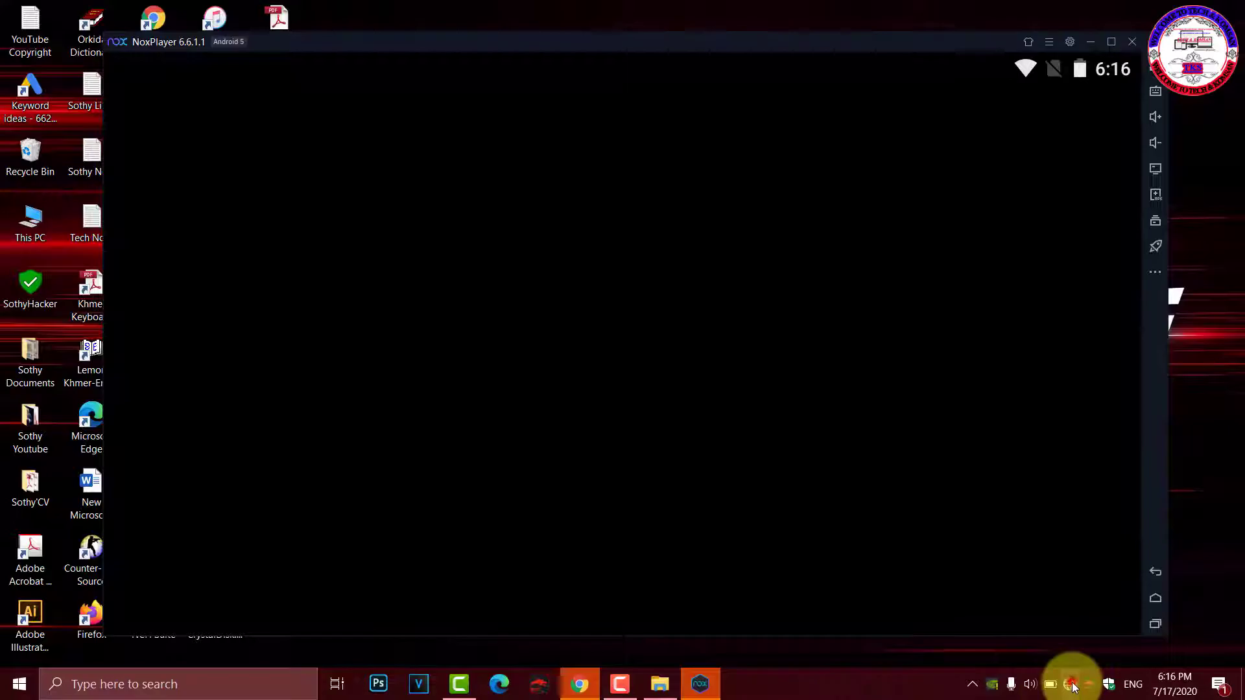
click(1098, 278)
click(826, 262)
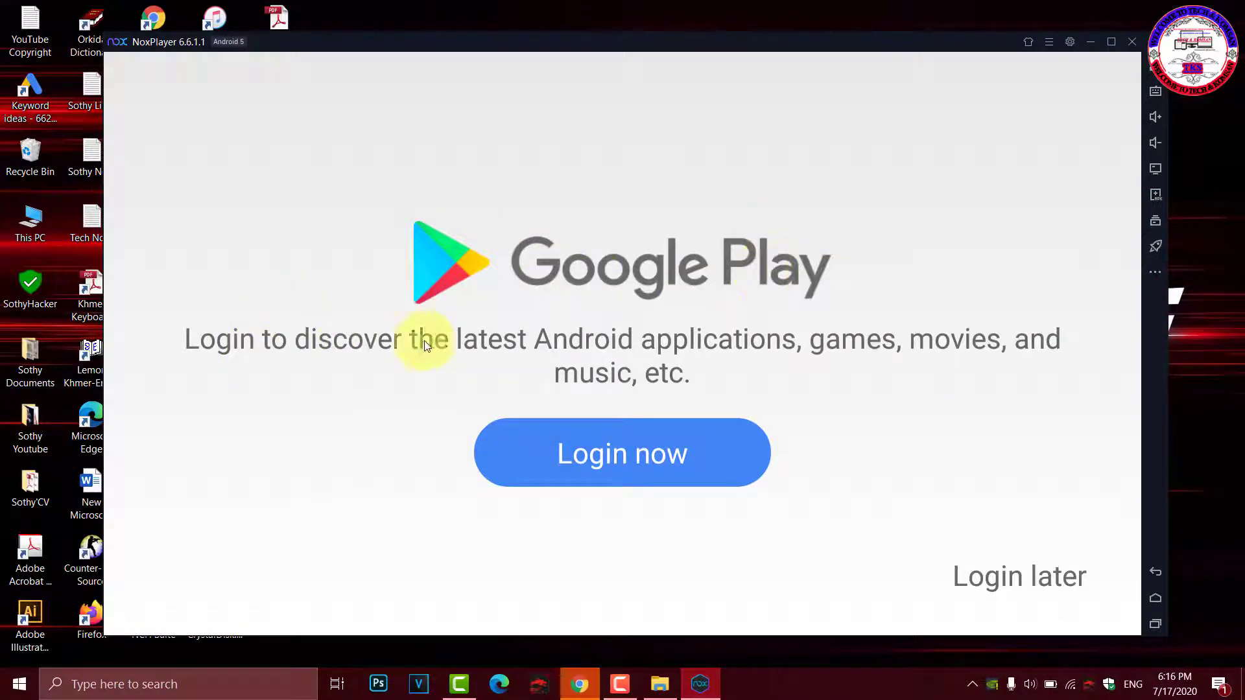
Step: Choose to log in to Google Play now from the NoxPlayer welcome screen
click(640, 455)
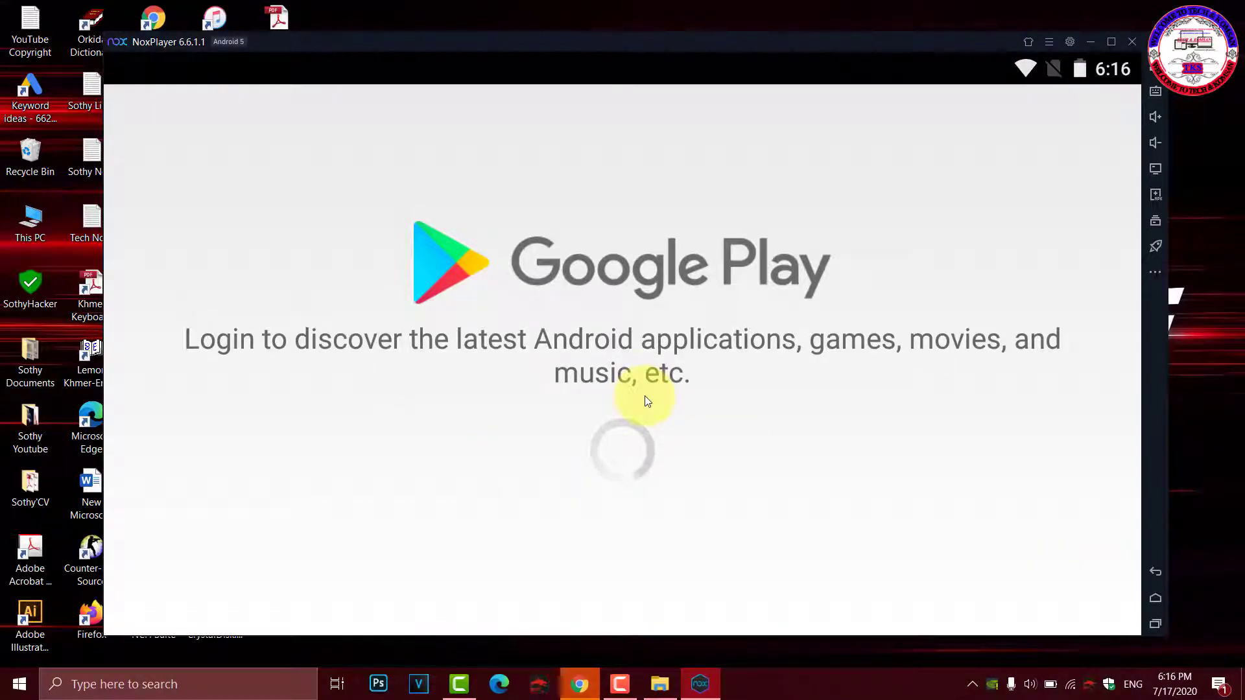
click(853, 404)
right_click(1219, 234)
click(1177, 278)
right_click(1204, 264)
click(1203, 312)
right_click(1210, 275)
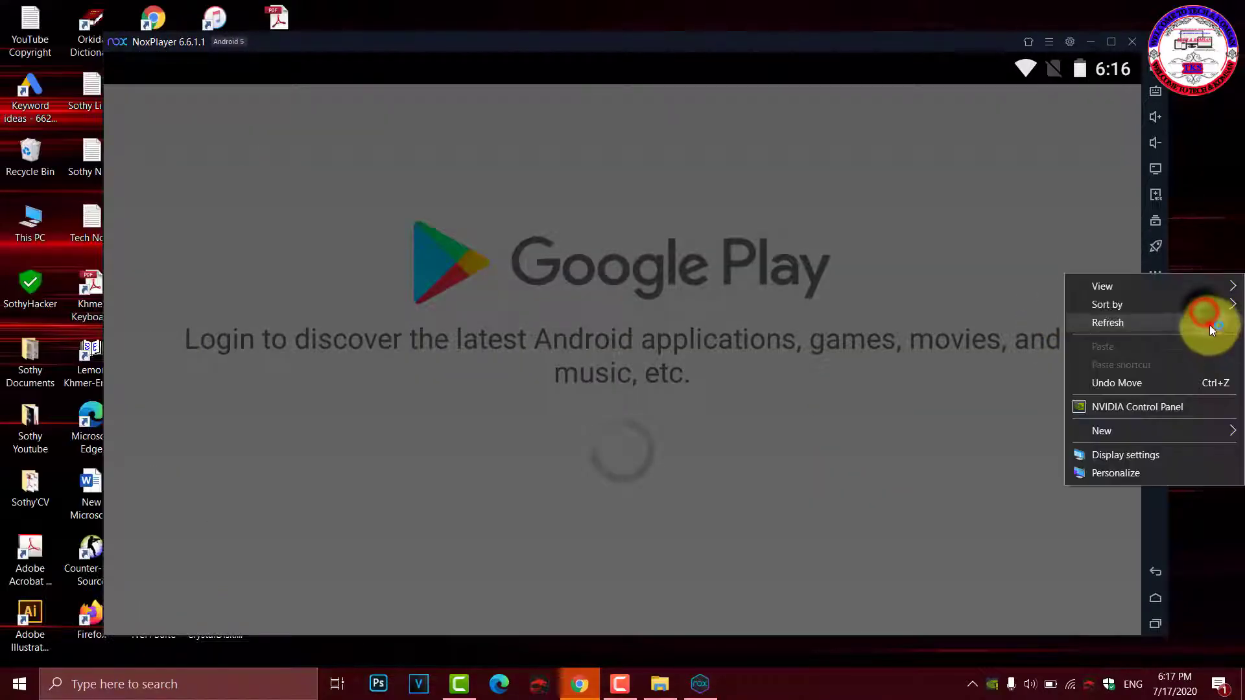
click(1211, 323)
click(1010, 361)
click(1073, 226)
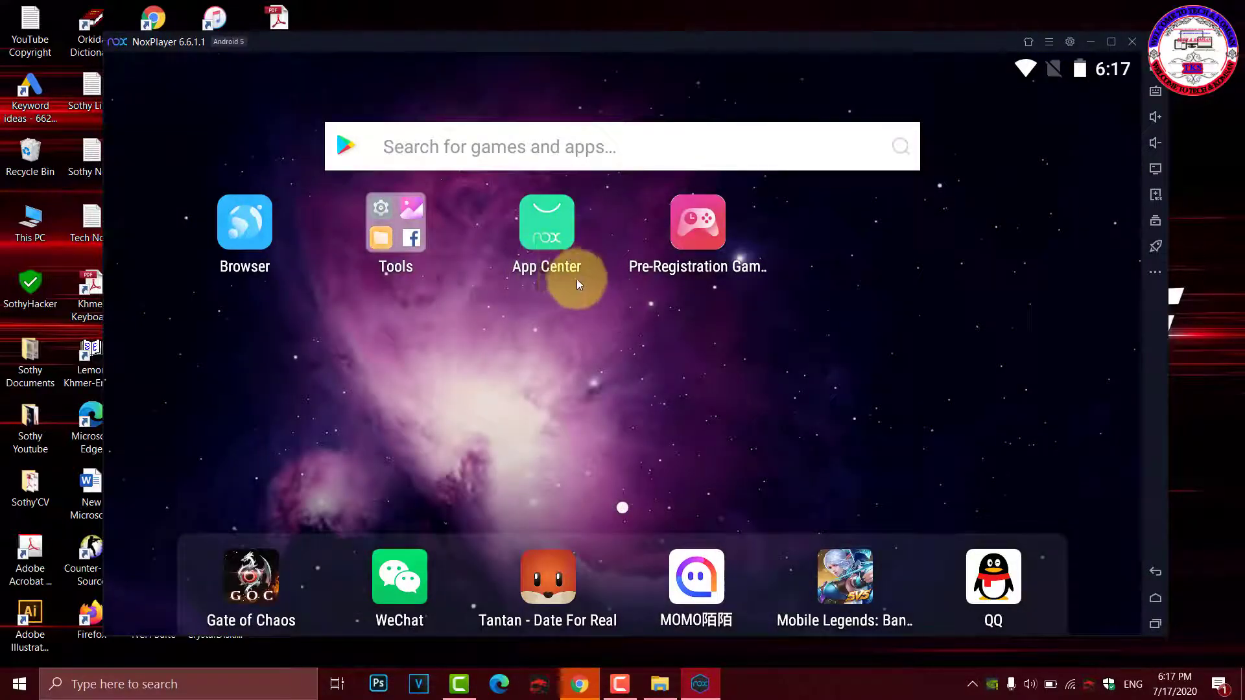
Step: Open the NoxPlayer App Center and look through the popular games and Top Charts apps
click(539, 246)
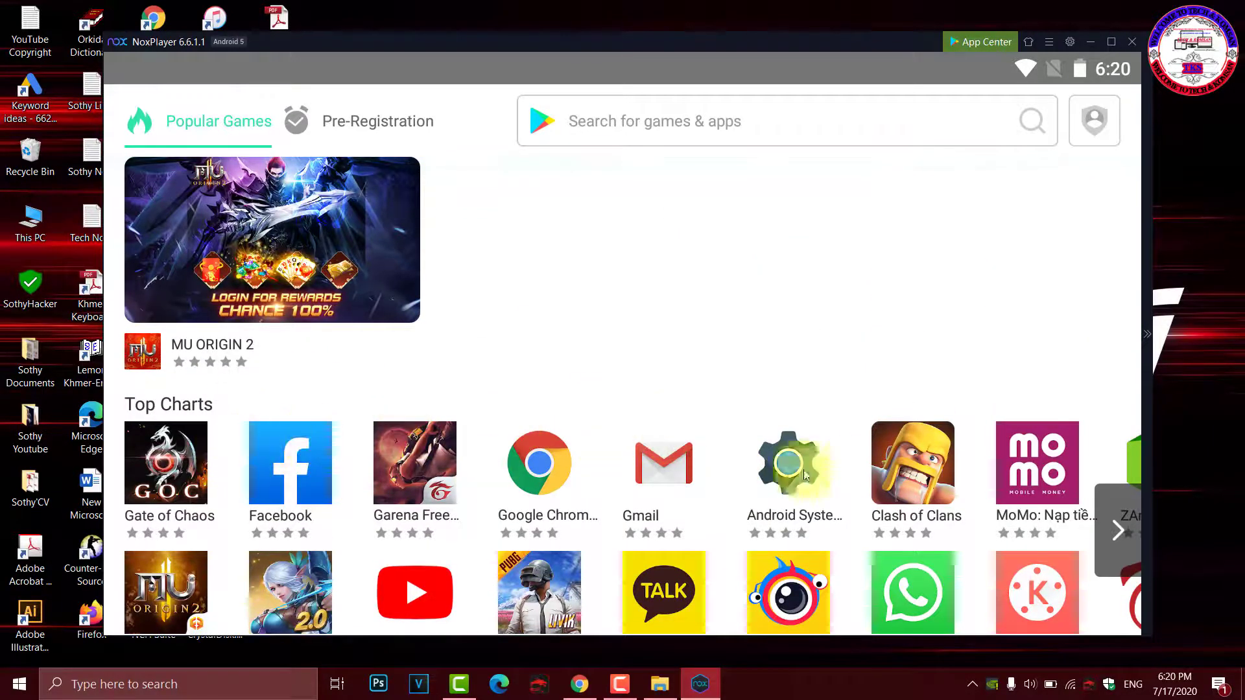
scroll(680, 456, down, 2)
scroll(679, 451, down, 2)
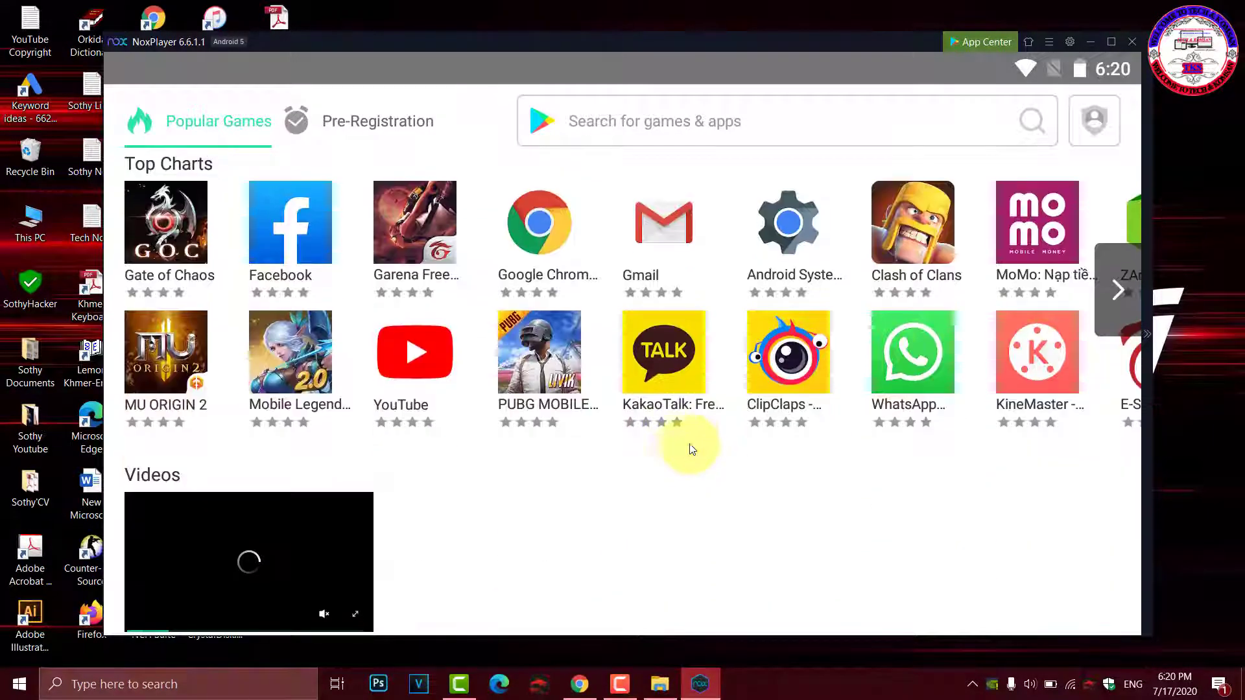
scroll(933, 408, up, 2)
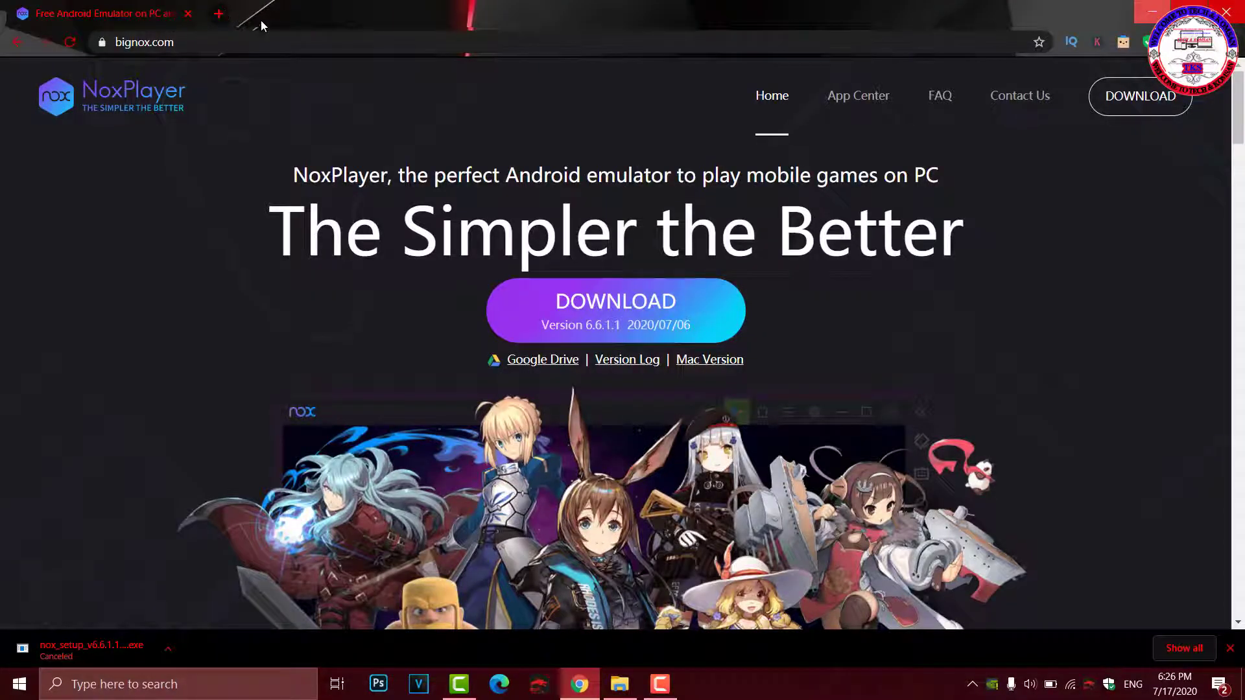
Step: Search Google for bluestacks in a new browser tab and open the official bluestacks.com site from the results
click(220, 14)
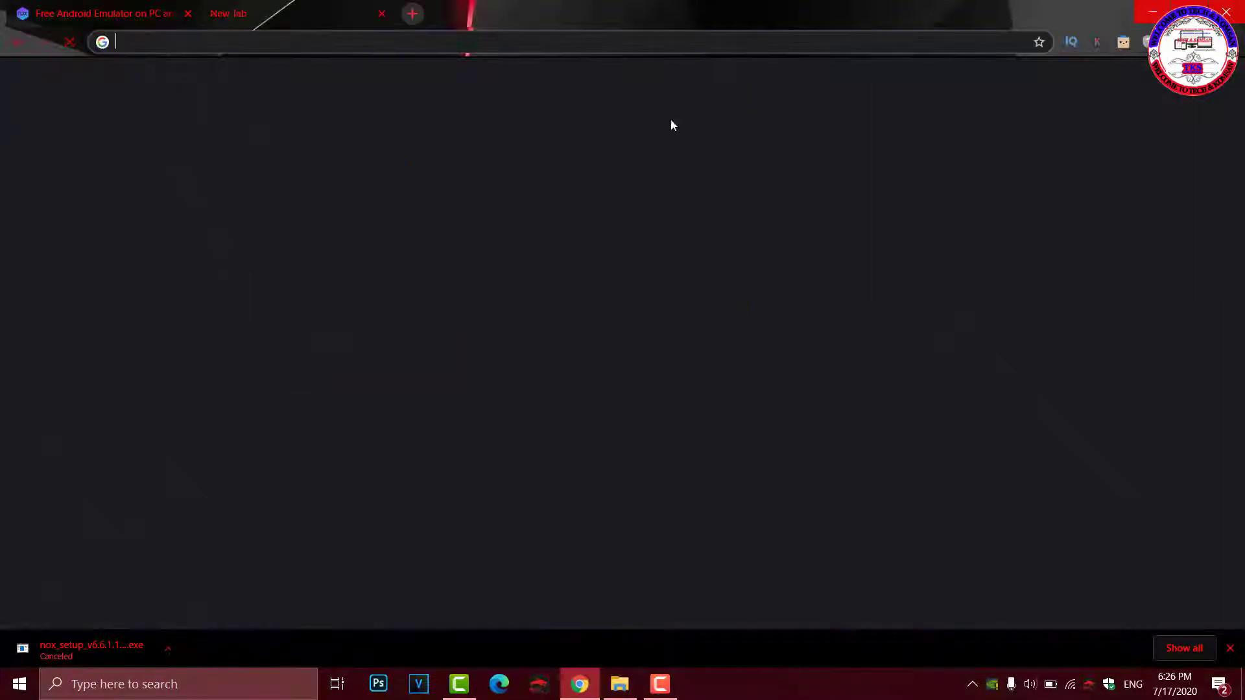
click(294, 43)
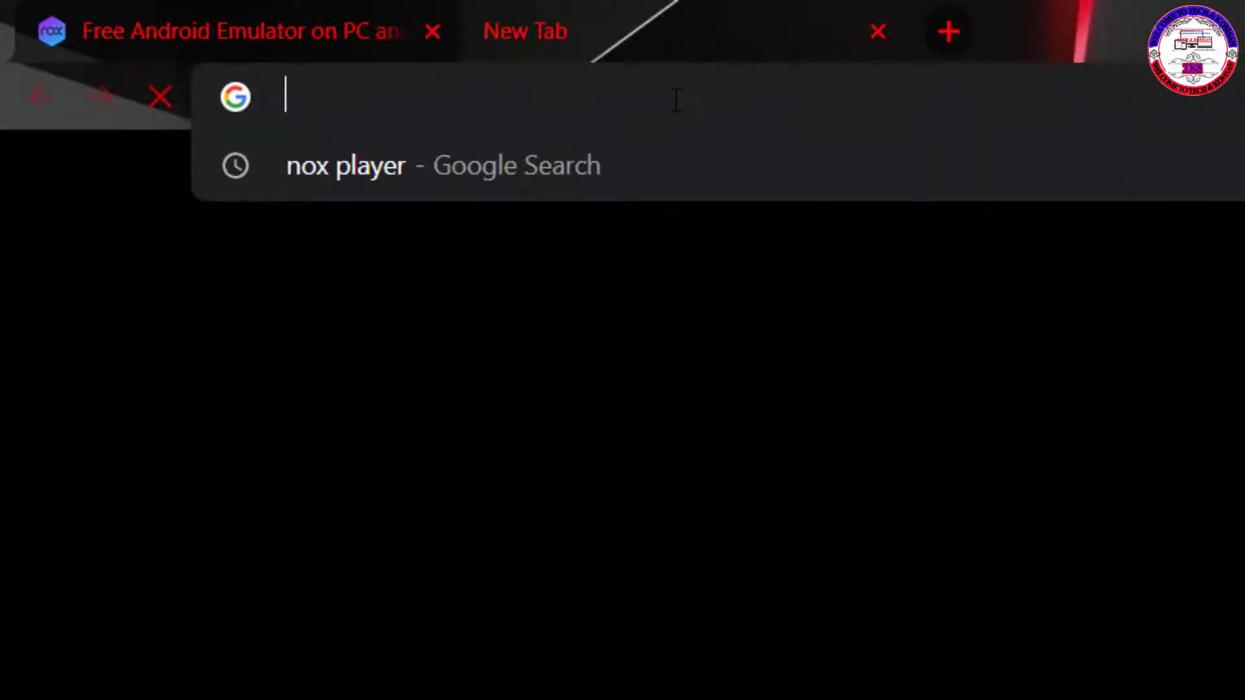
text(blus)
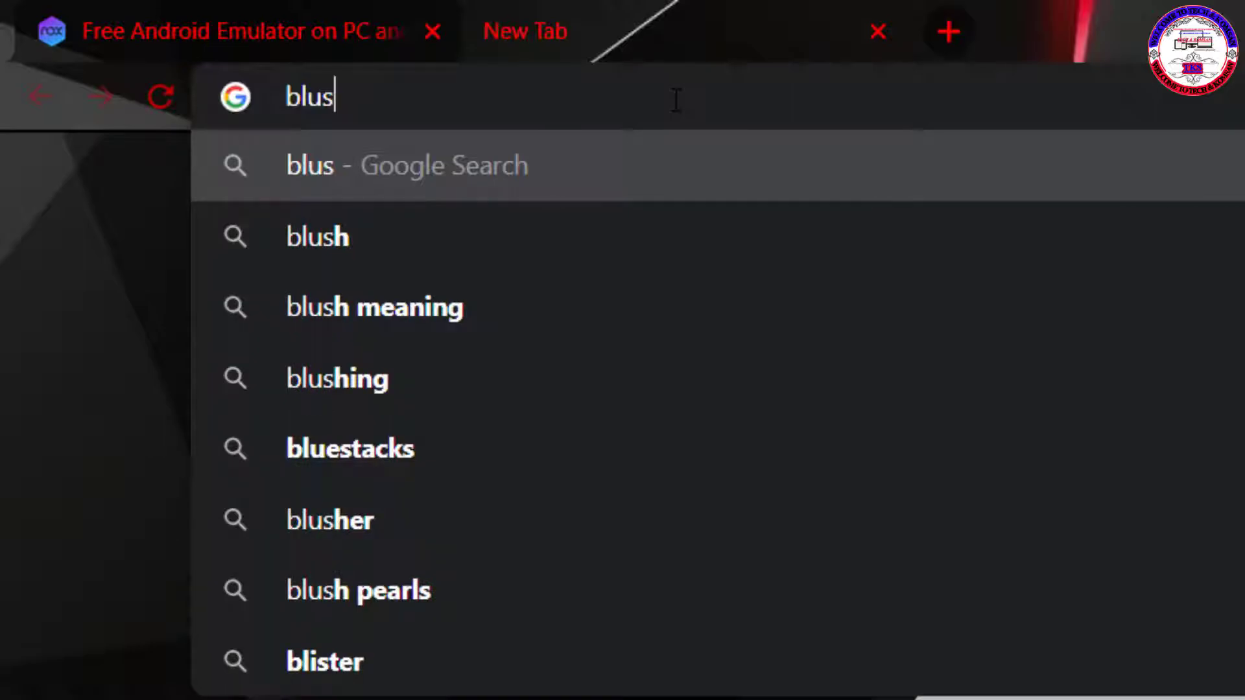
click(380, 449)
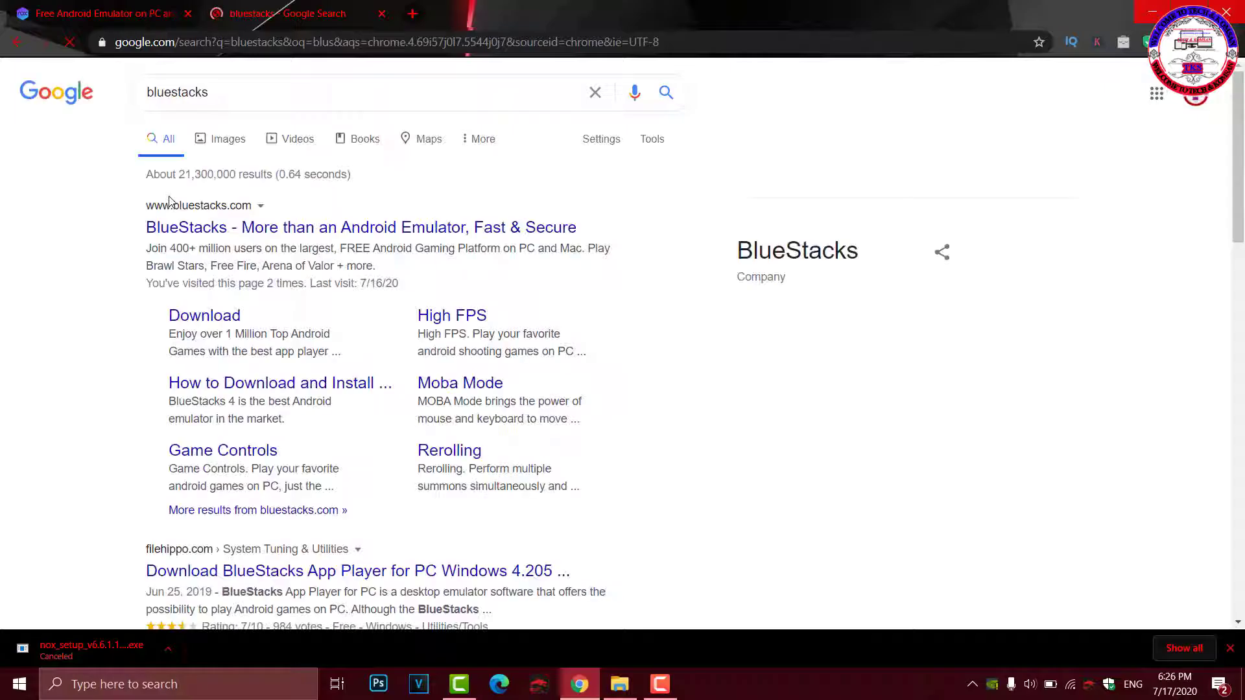
drag(141, 227, 576, 228)
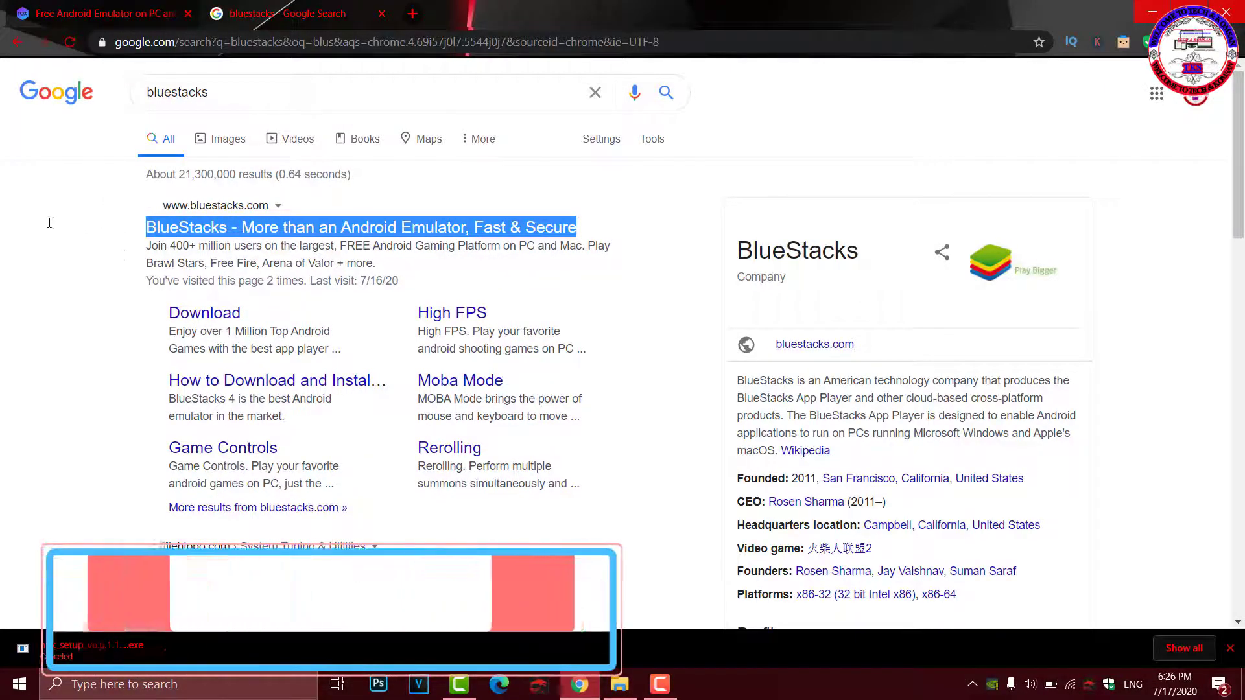
click(199, 233)
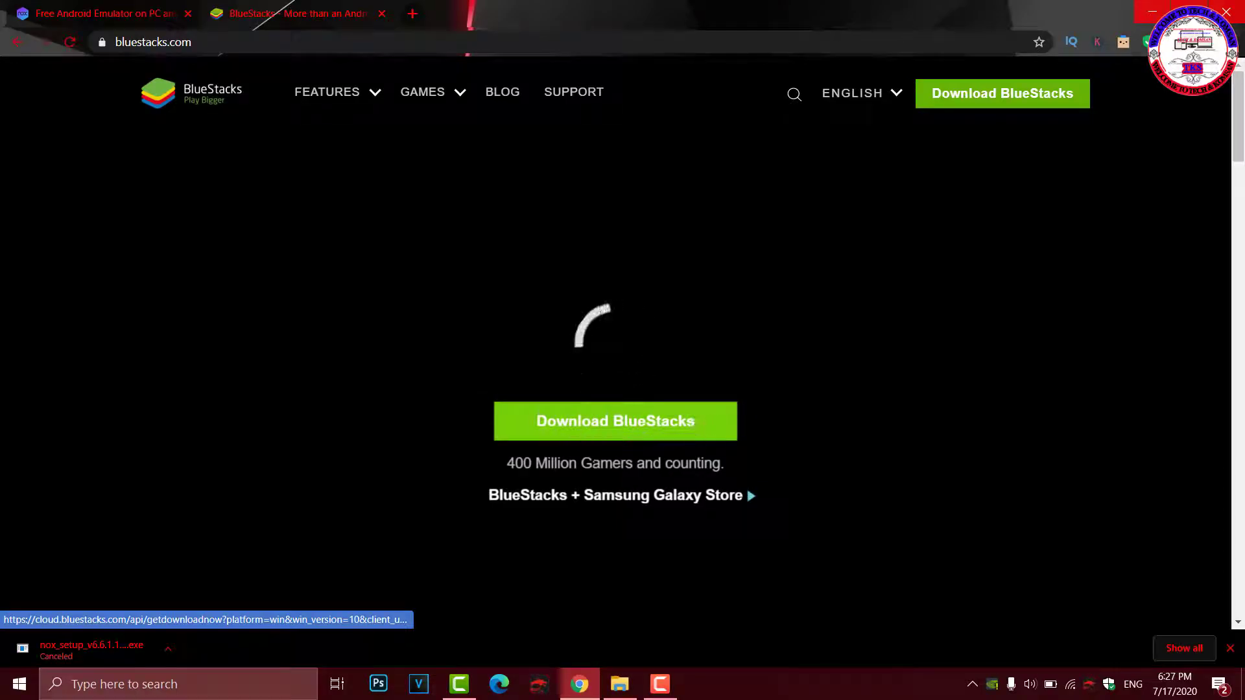
Step: Look through the BlueStacks home page, including its section on playing Android games
scroll(848, 516, down, 5)
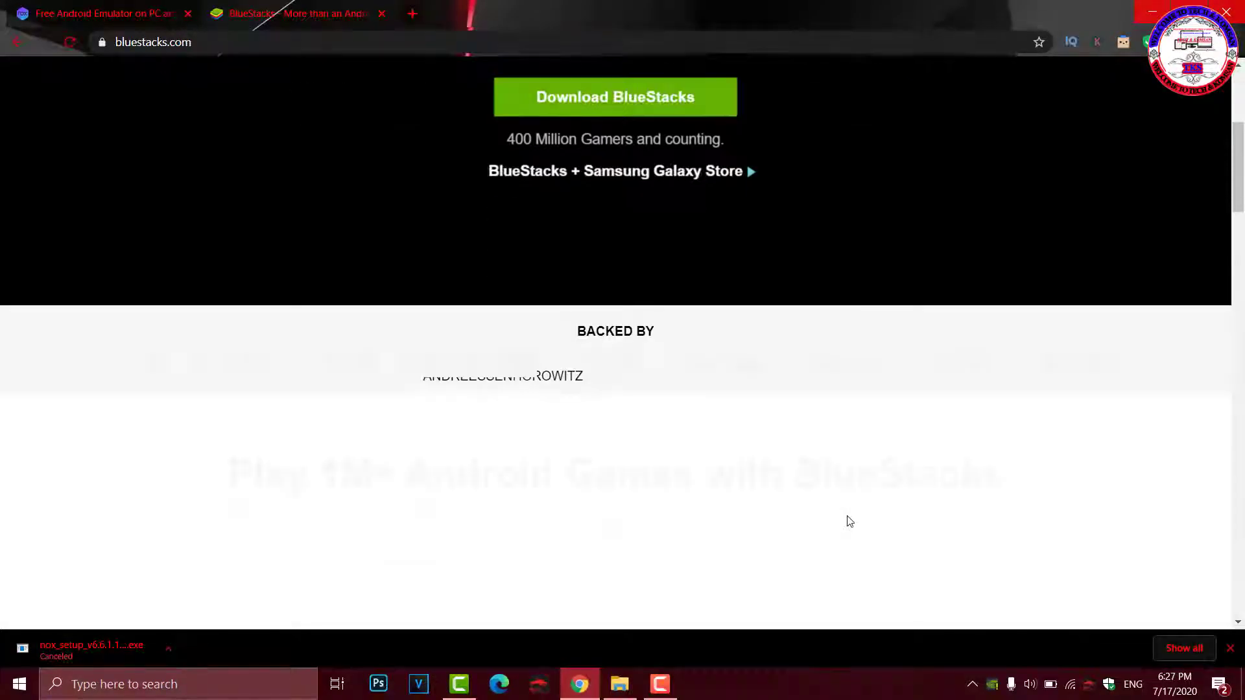
scroll(609, 505, down, 8)
scroll(633, 539, up, 7)
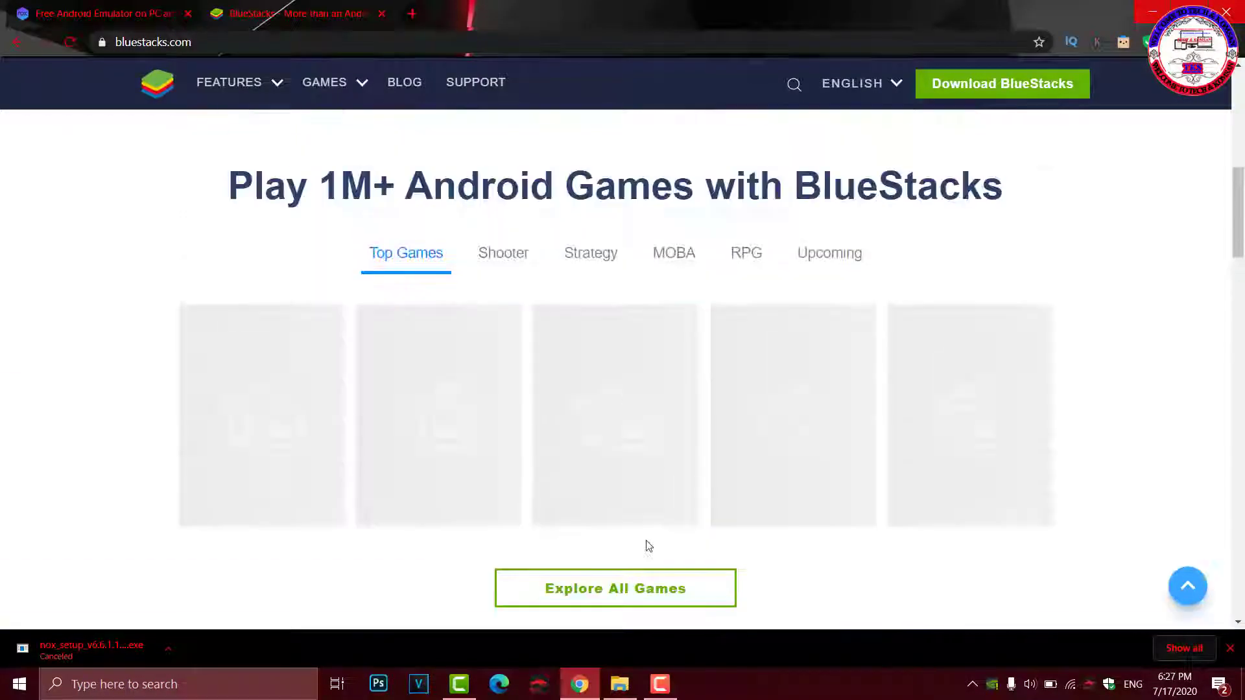
drag(269, 315, 1089, 333)
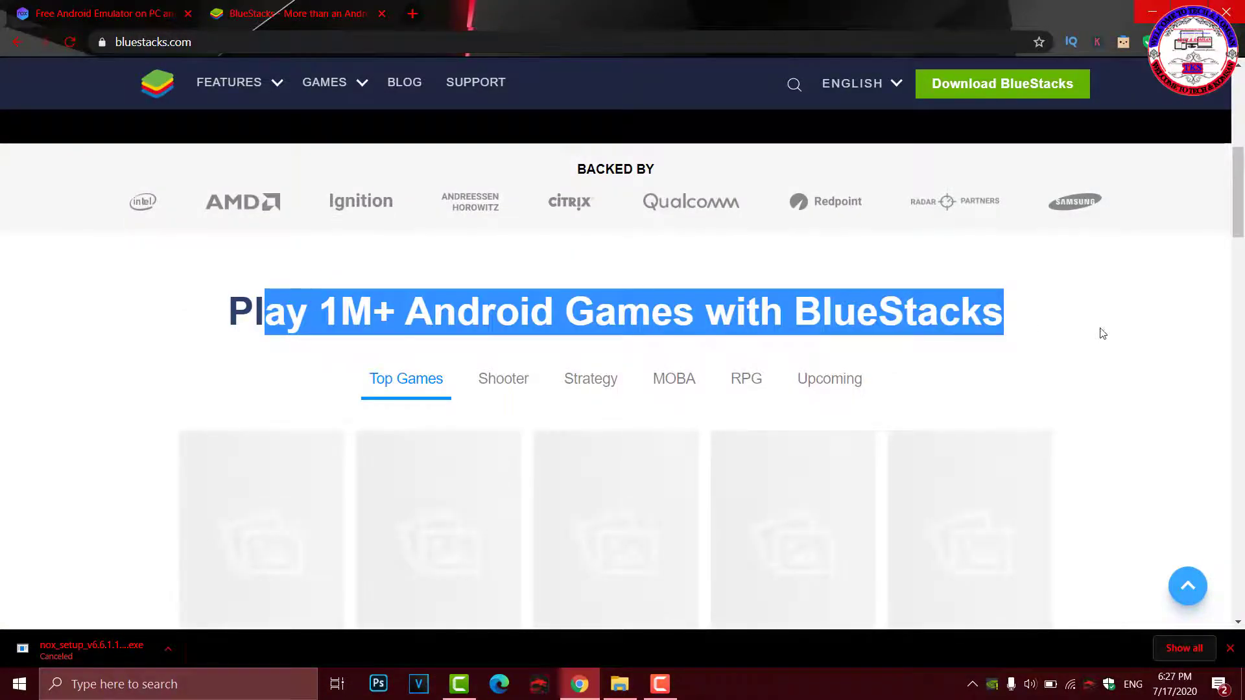
click(689, 411)
scroll(689, 411, down, 6)
scroll(628, 441, down, 10)
scroll(632, 454, up, 5)
scroll(638, 477, up, 12)
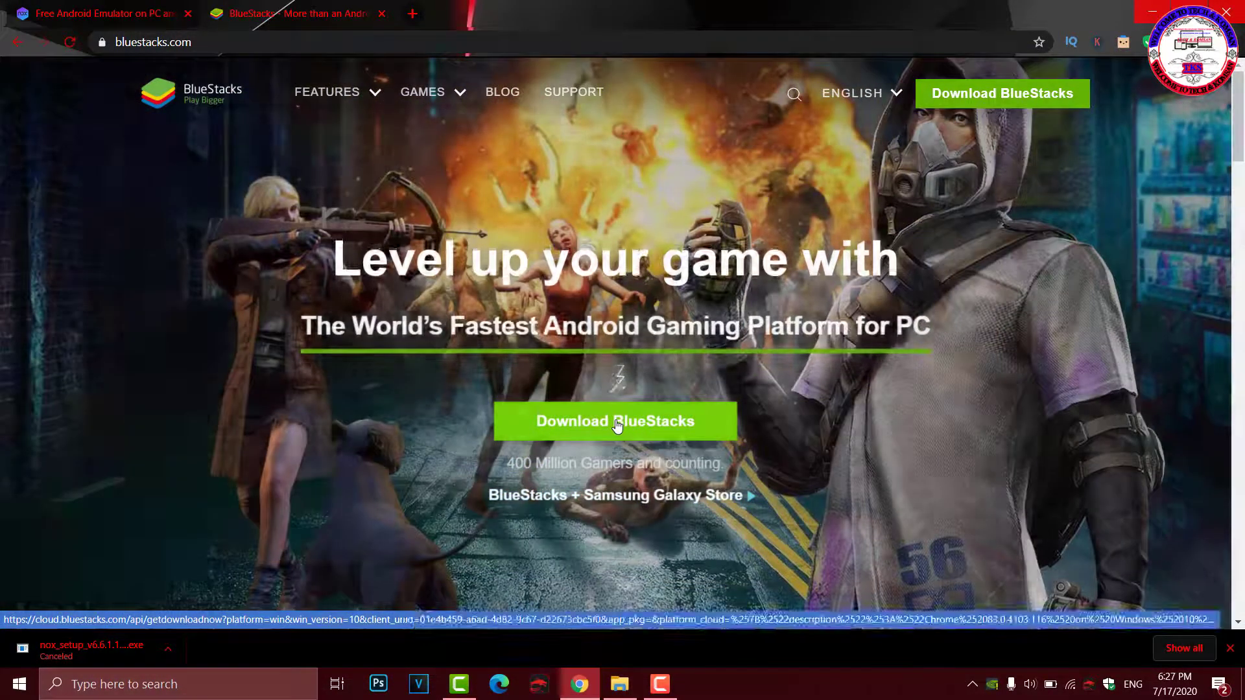
Step: Download the BlueStacks installer from the home page and bring up the Downloads folder that contains it
click(616, 421)
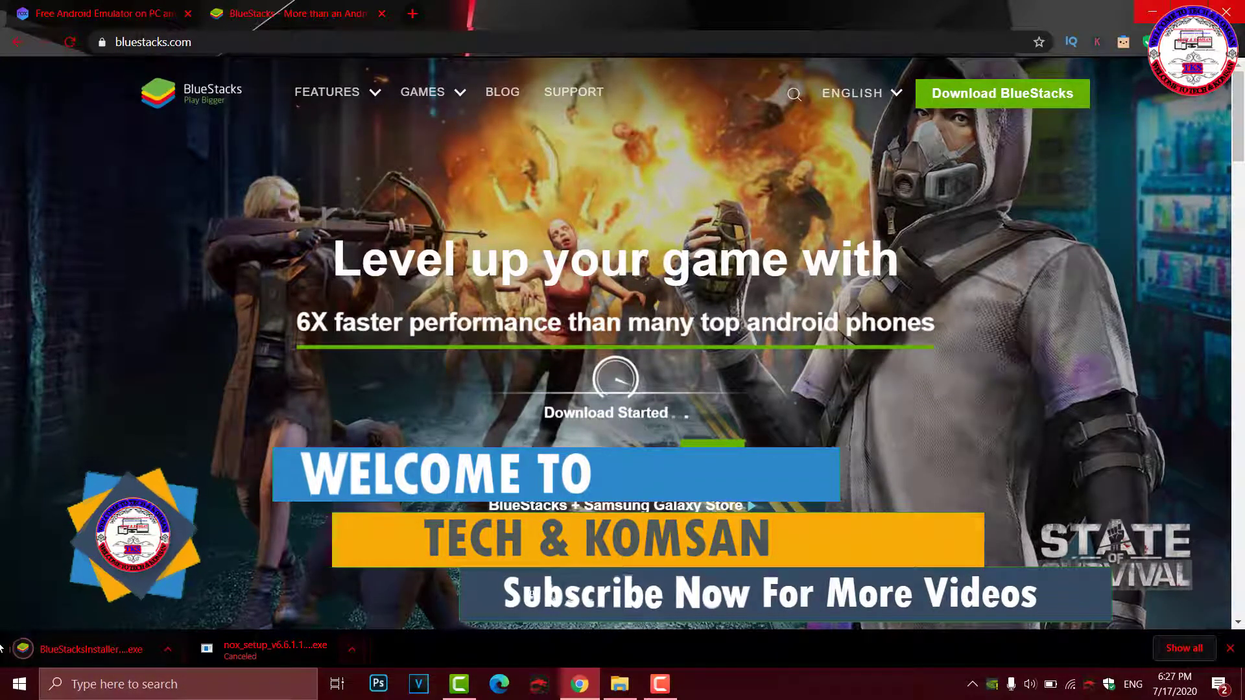
click(169, 647)
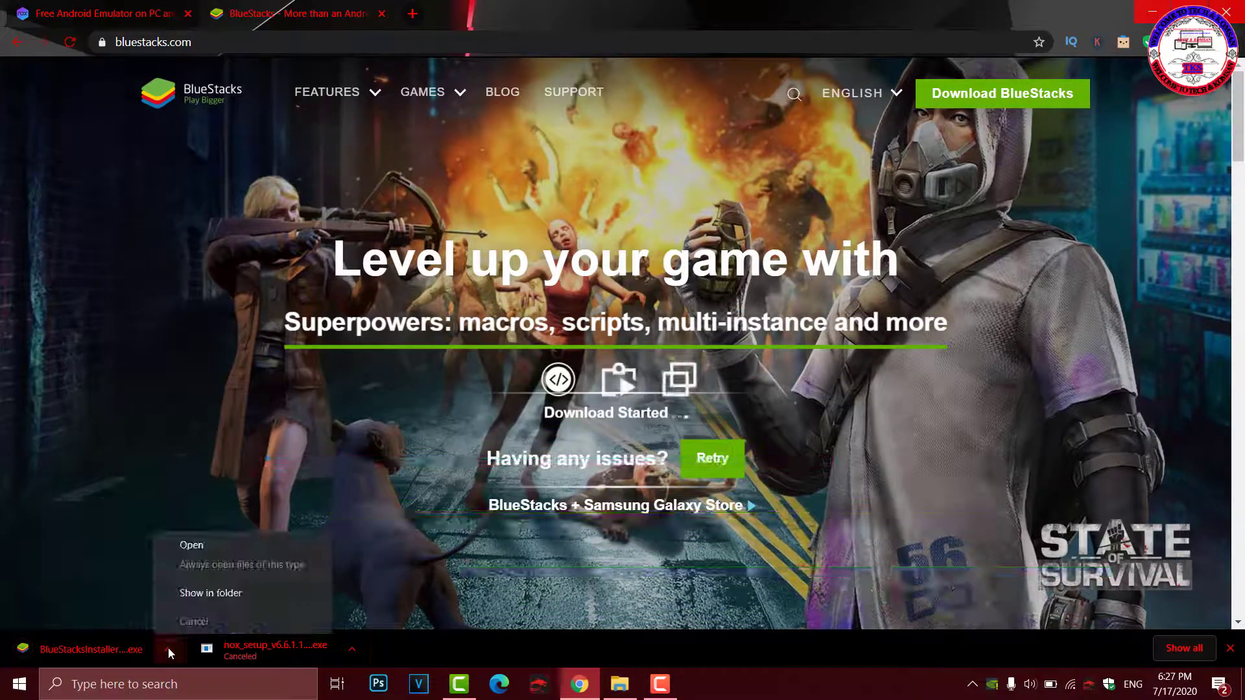
click(195, 592)
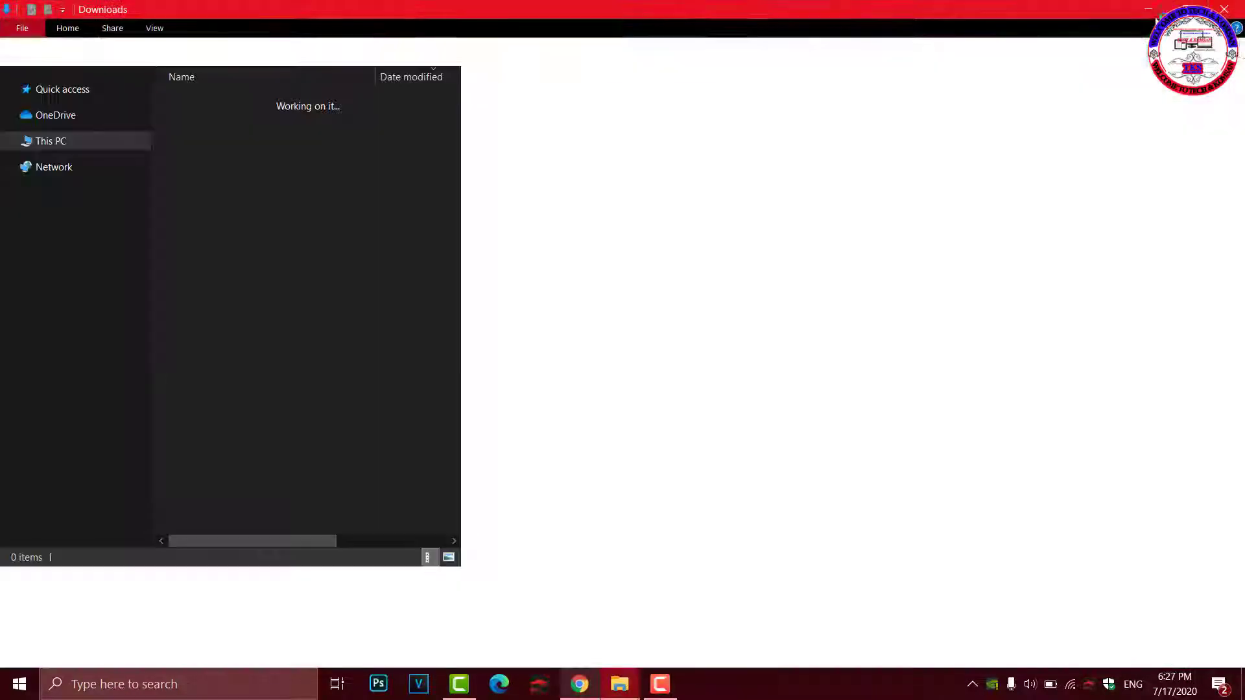
click(1223, 9)
click(1152, 11)
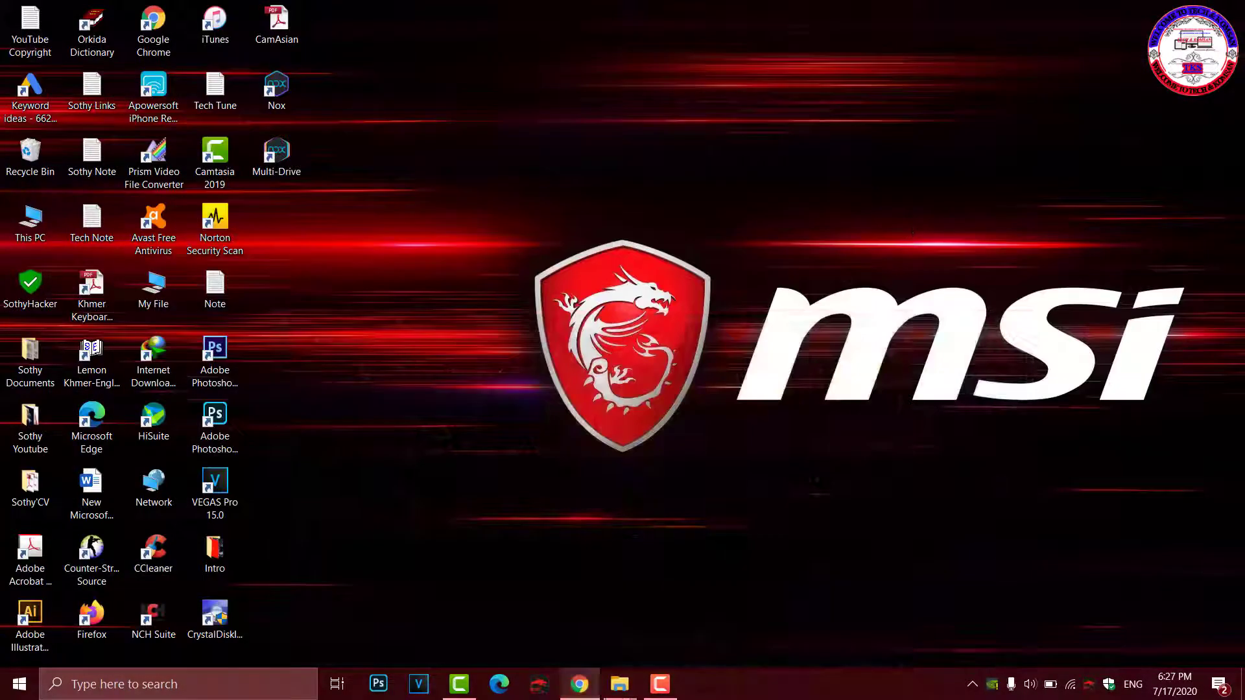
mouse_move(632, 686)
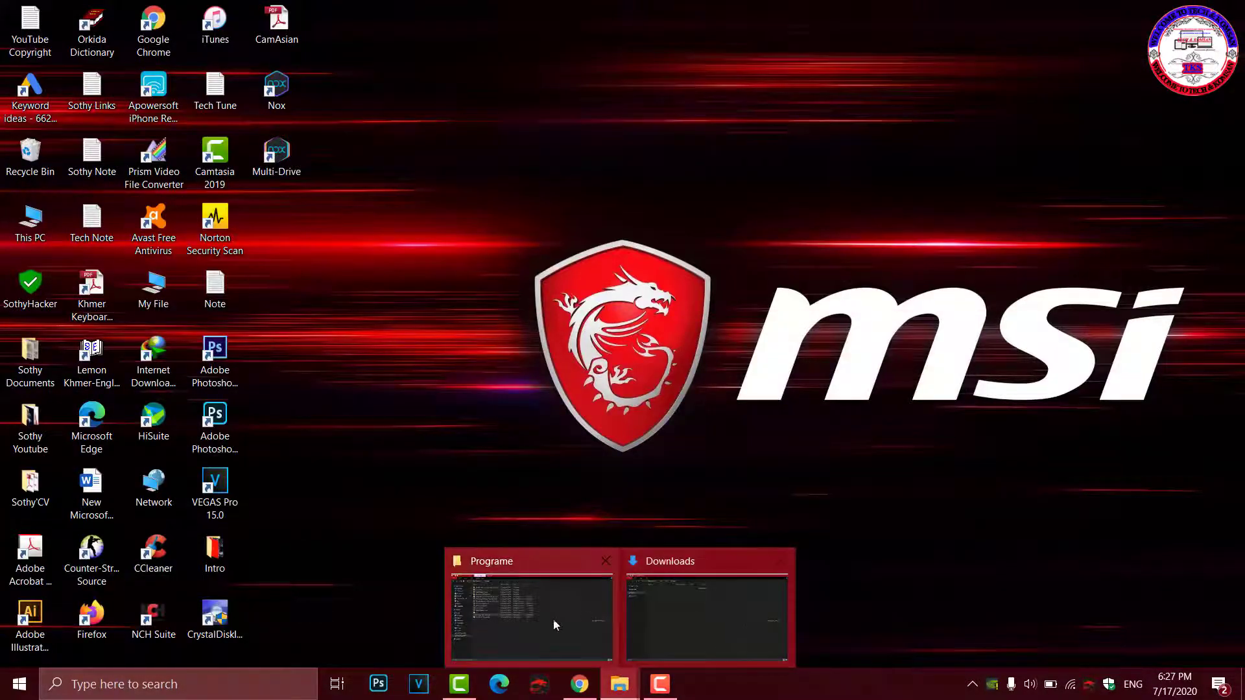
click(696, 612)
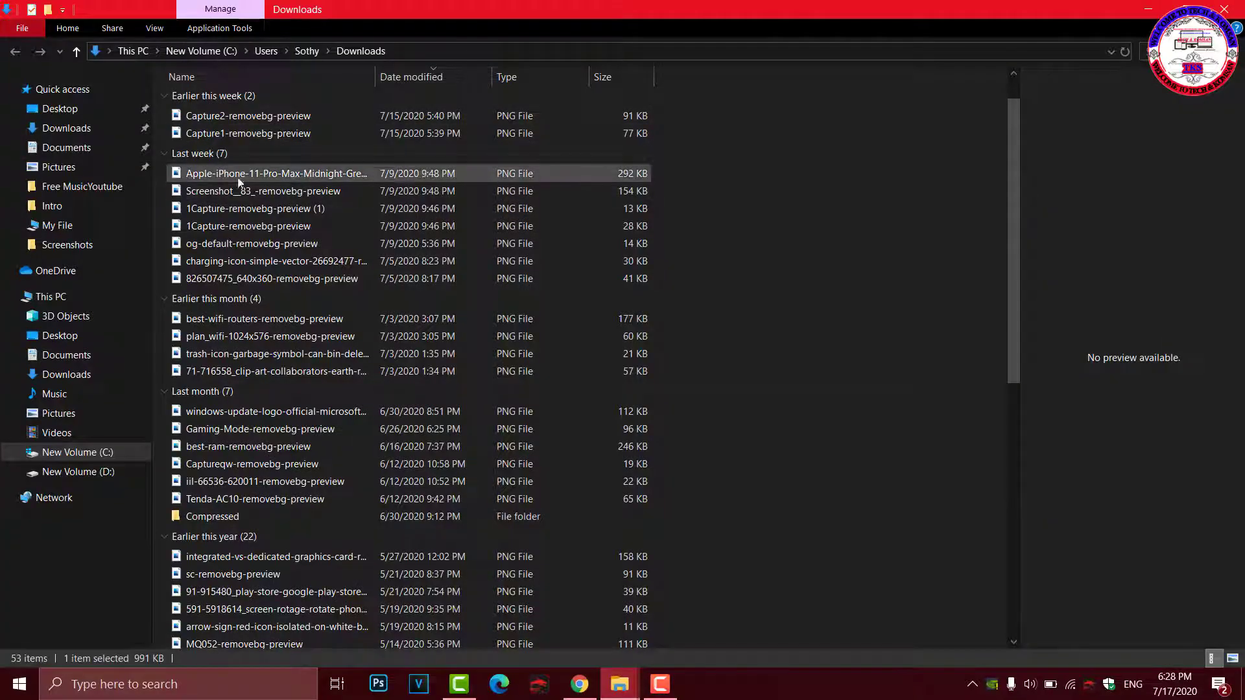
Step: Move the BlueStacks installer from the Downloads folder to the Programe folder on drive D
scroll(409, 550, down, 3)
scroll(298, 481, up, 3)
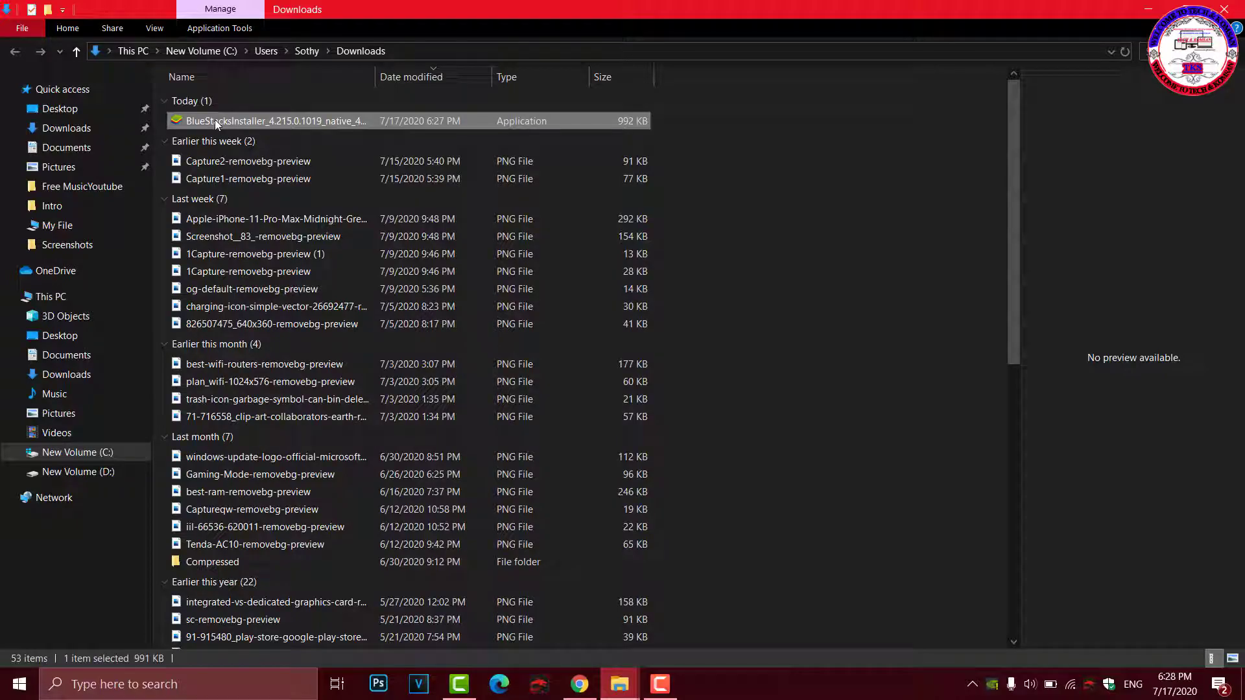
right_click(215, 119)
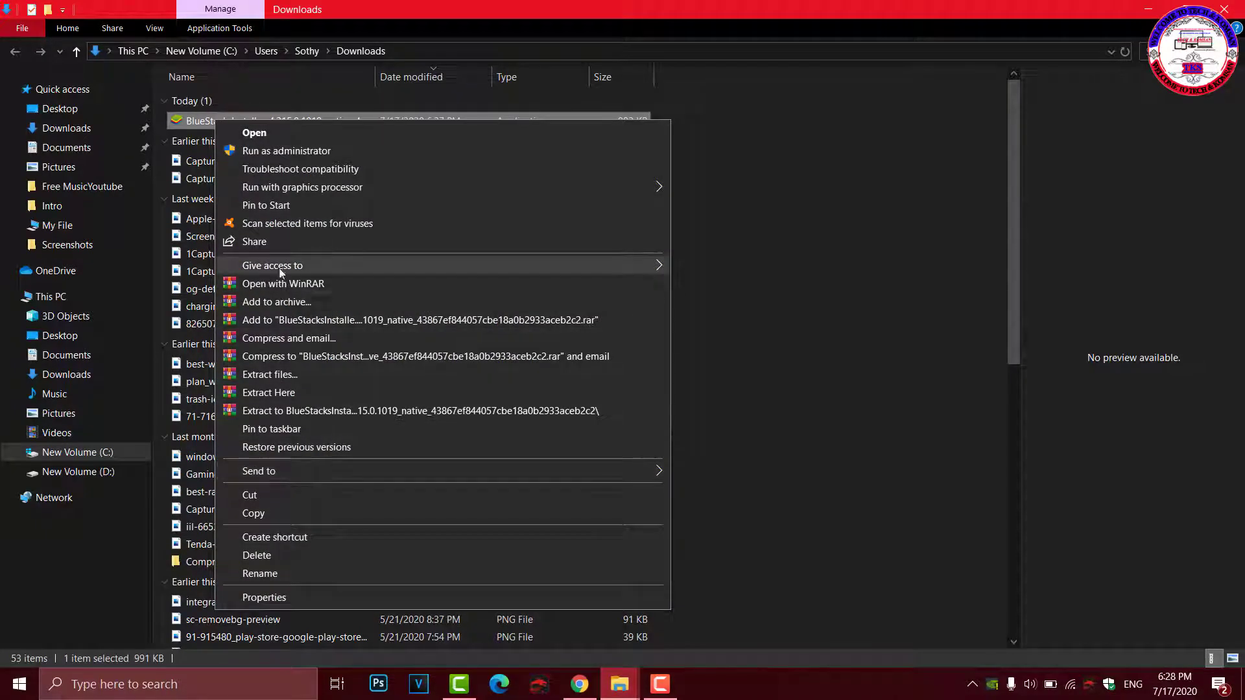
click(269, 495)
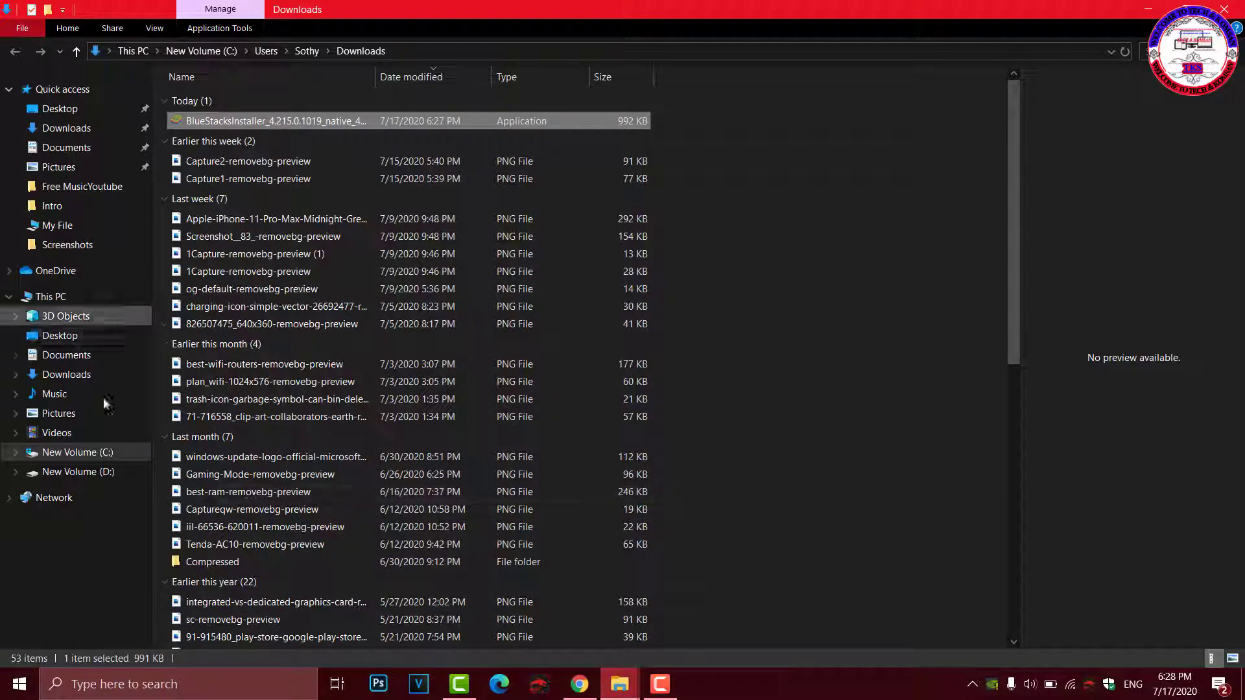
click(50, 296)
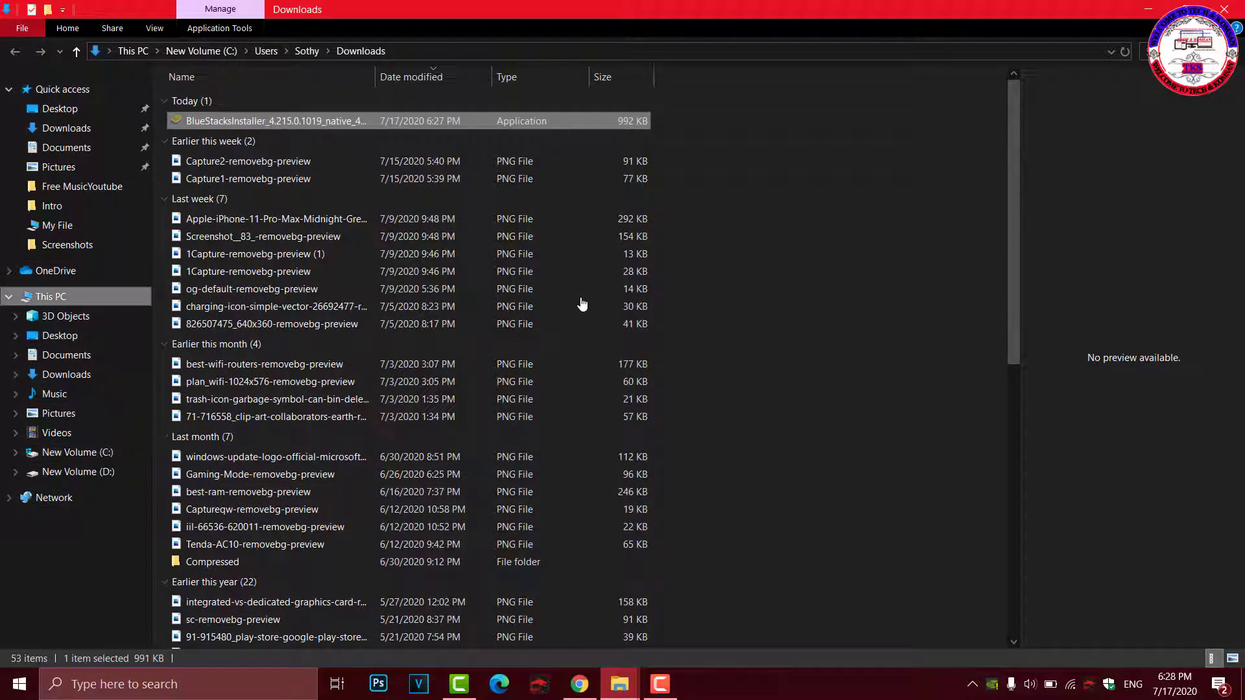
double_click(456, 227)
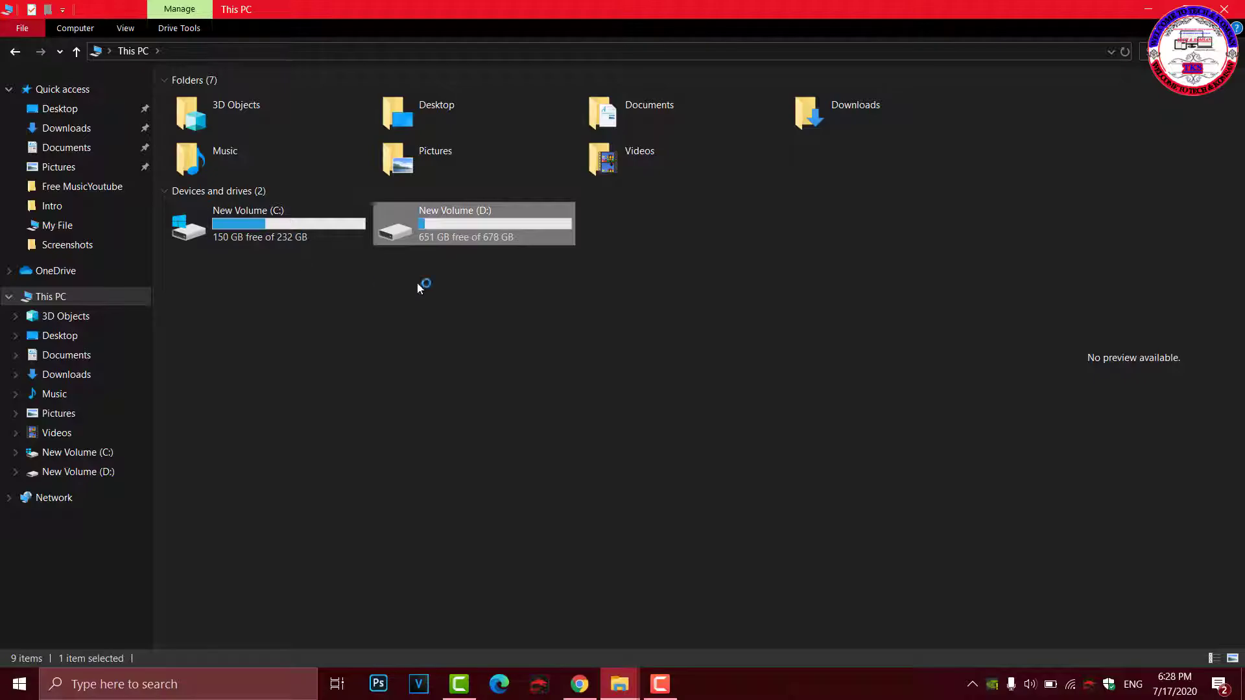
double_click(220, 208)
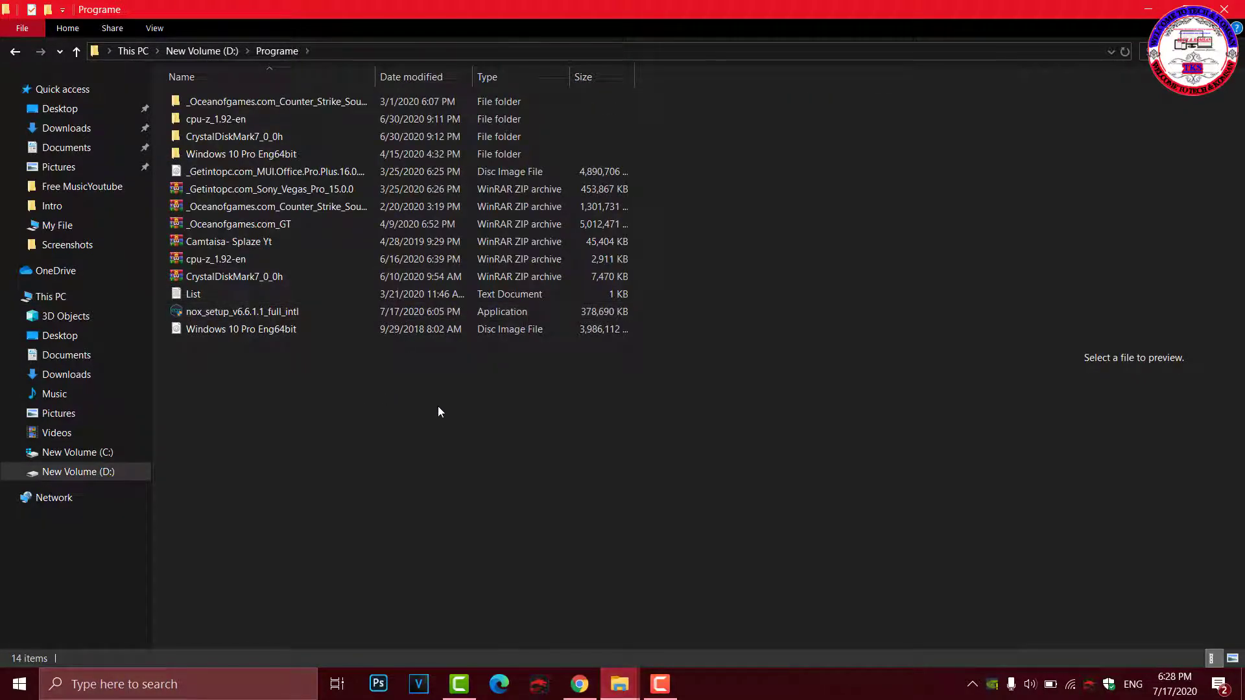
key(ctrl+v)
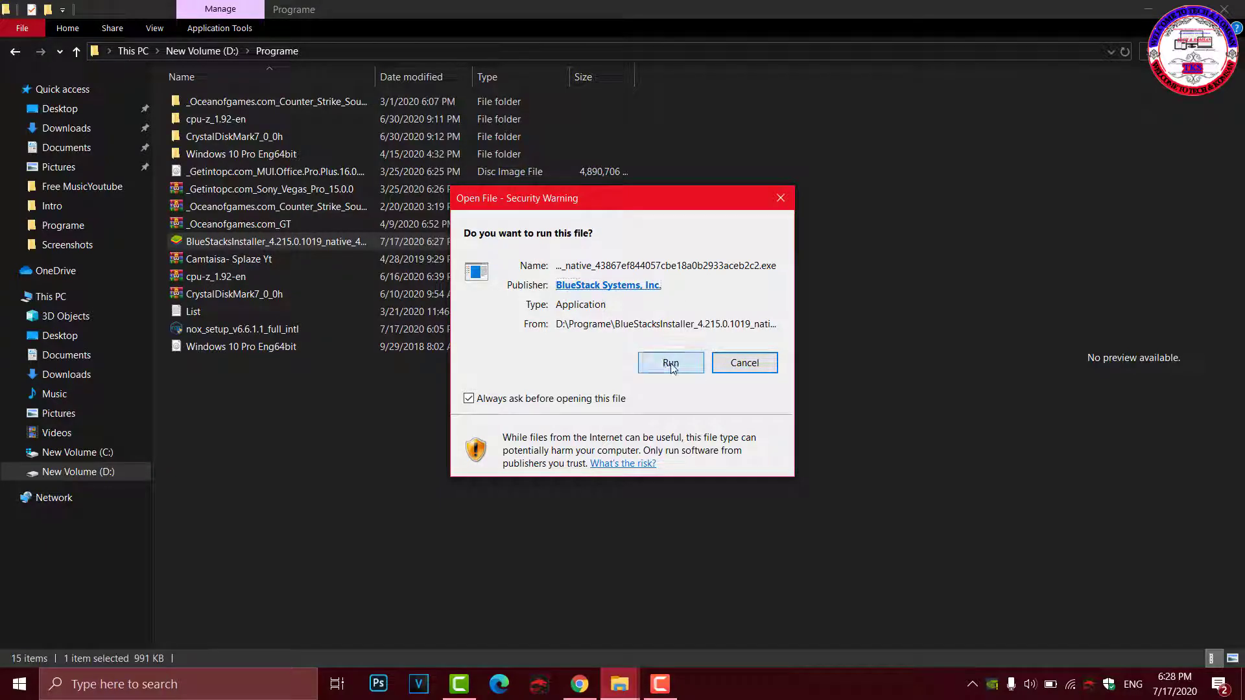
Step: Run the BlueStacks installer past the security warning and start the BlueStacks 4 installation with the default options
click(671, 364)
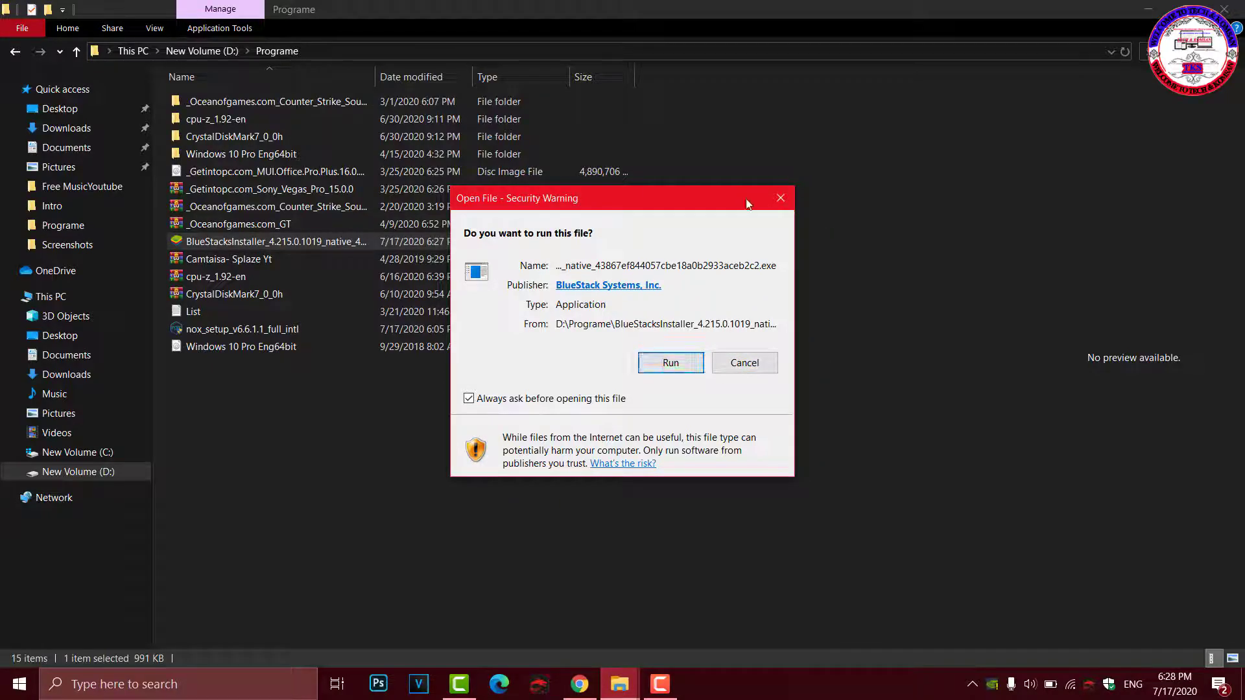
click(783, 200)
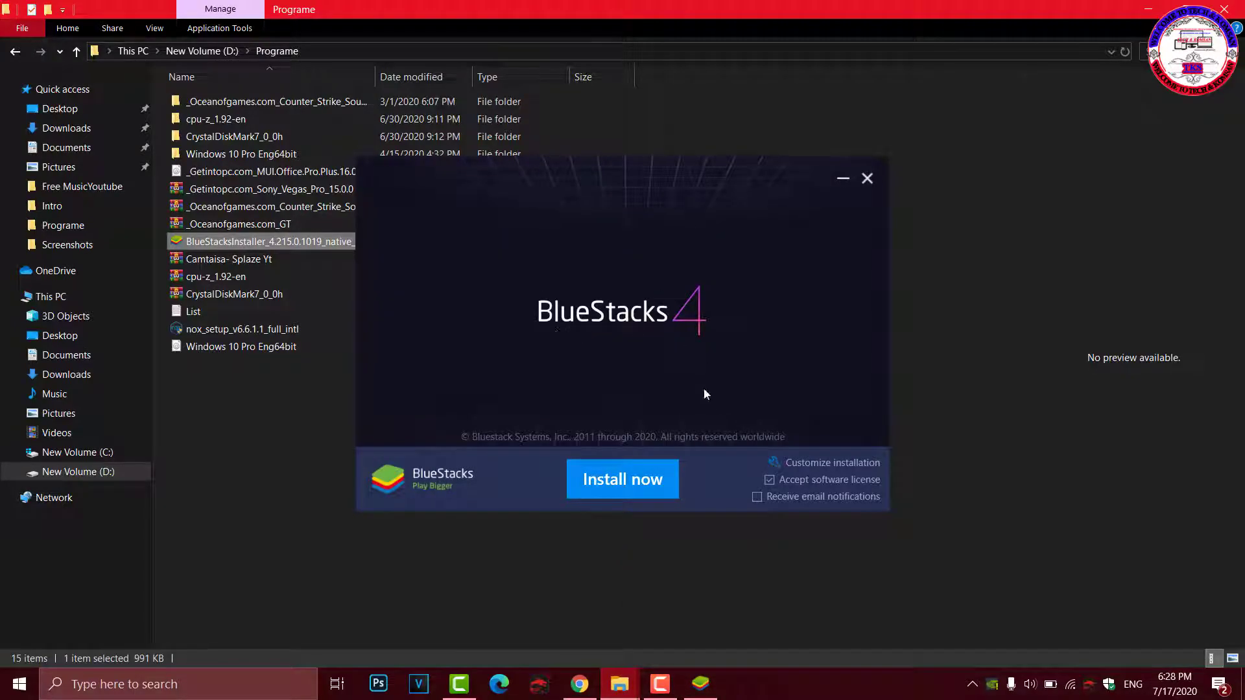
click(637, 483)
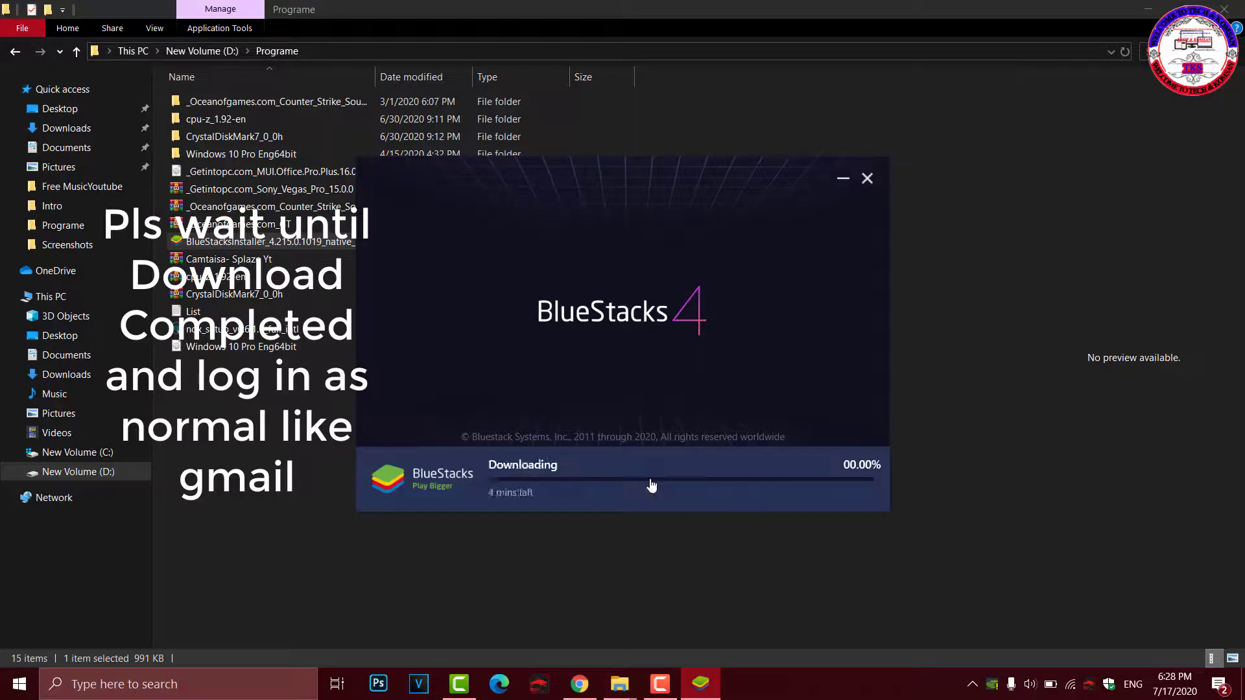